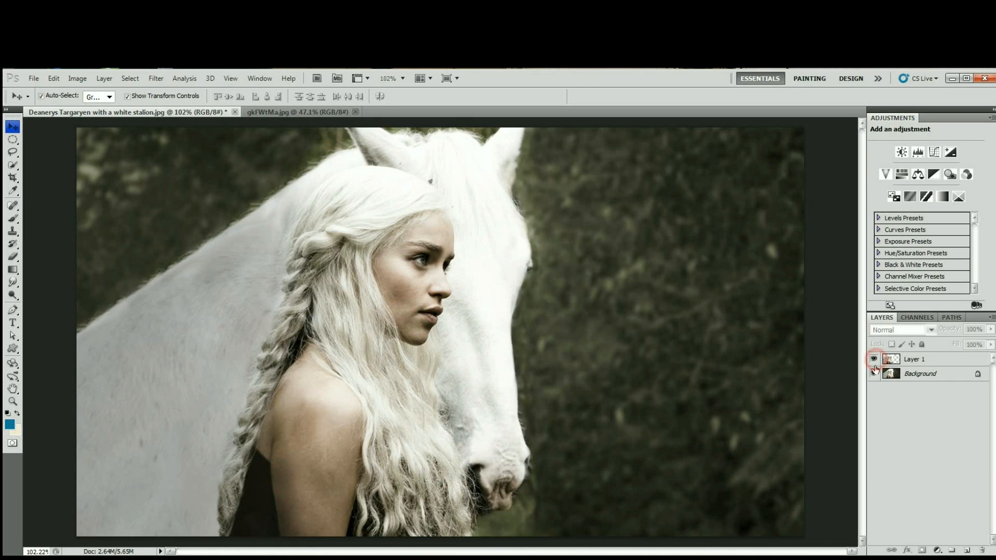
Check the cutout on Layer 1 against transparency and add an empty layer directly above the Background layer.
left_click(875, 374)
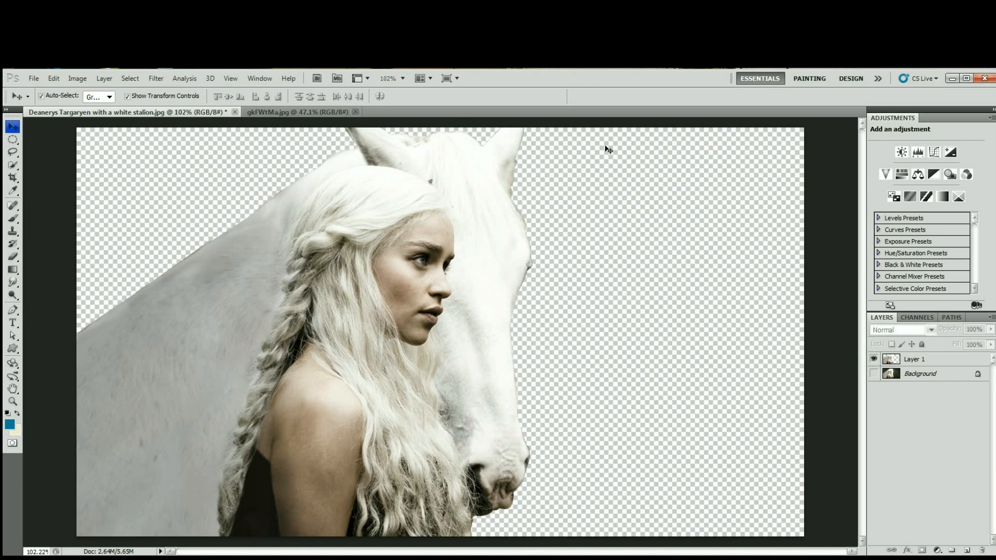
left_click(874, 373)
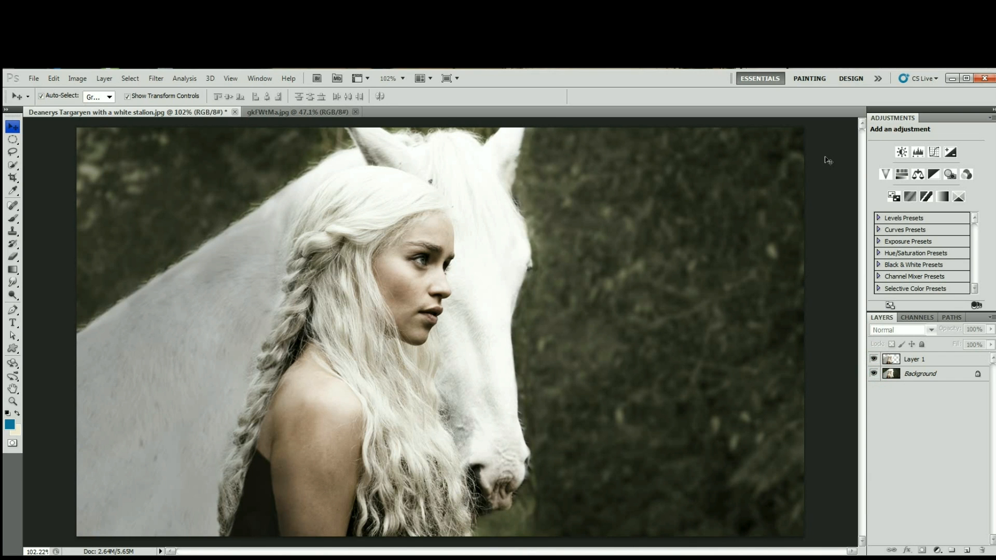
left_click(948, 373)
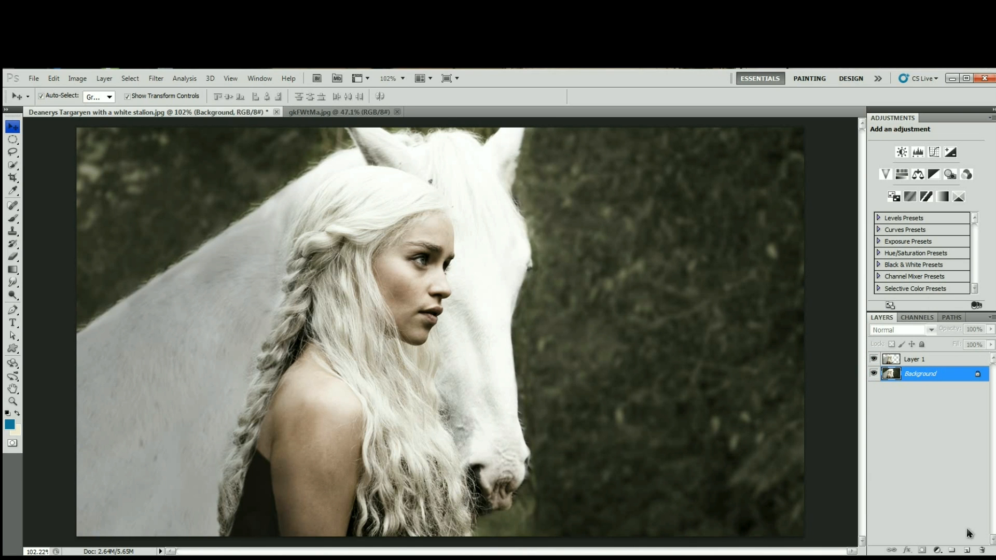
left_click(964, 551)
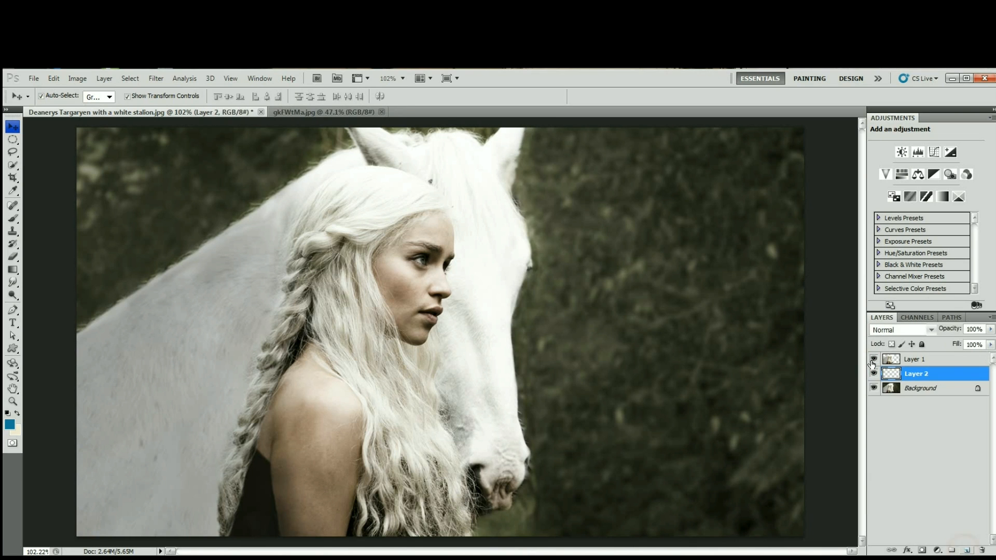
Copy the entire forest image gkFWtMa.jpg and paste it into the woman-and-horse document behind the cutout.
left_click(343, 112)
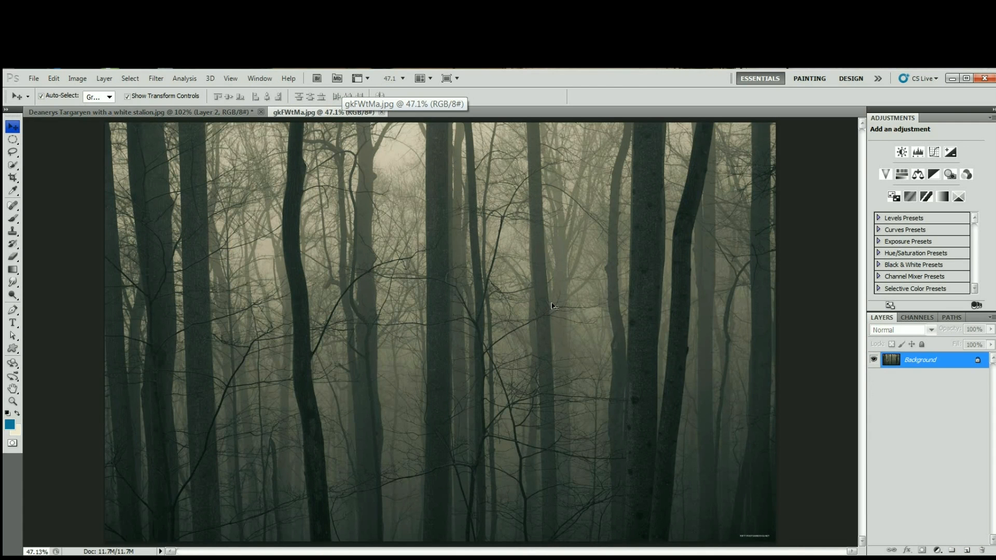
key("ctrl+a")
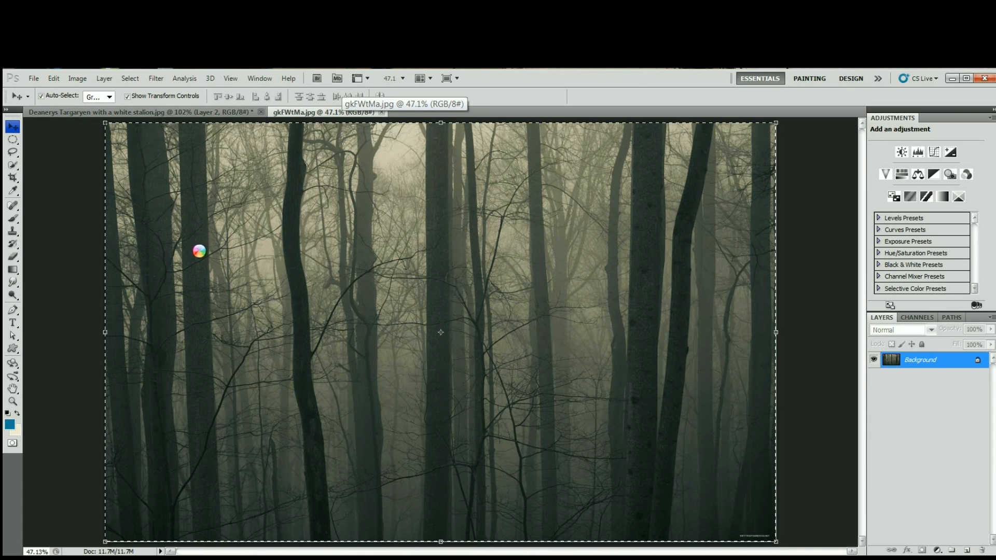
left_click(200, 112)
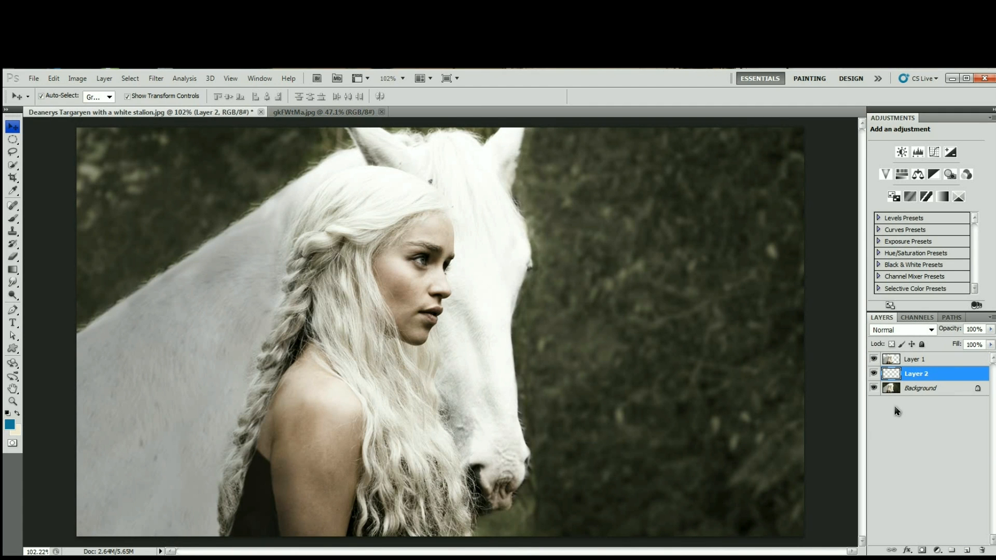
key("ctrl+v")
Scale the pasted forest on Layer 2 to about 49.9% so it matches the canvas width, and shift it upward.
key("ctrl+minus")
key("ctrl+minus")
key("ctrl+minus")
key("ctrl+minus")
key("ctrl+minus")
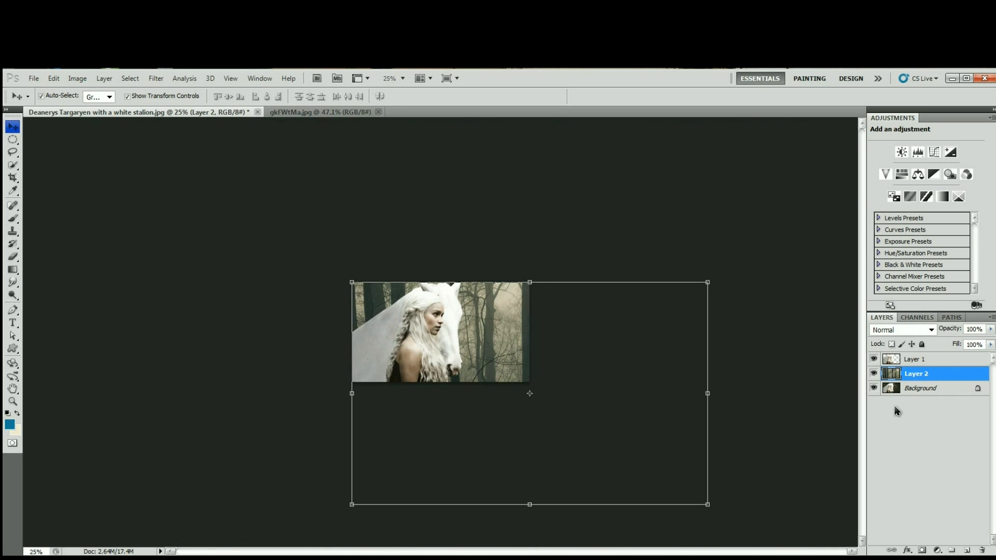
left_click_drag(706, 504, 533, 388)
key("Up")
key("Up")
key("Up")
key("Up")
key("Up")
key("Up")
key("Up")
key("Up")
key("Up")
key("Up")
key("Up")
key("Up")
key("Up")
key("Up")
key("Up")
key("Up")
key("Up")
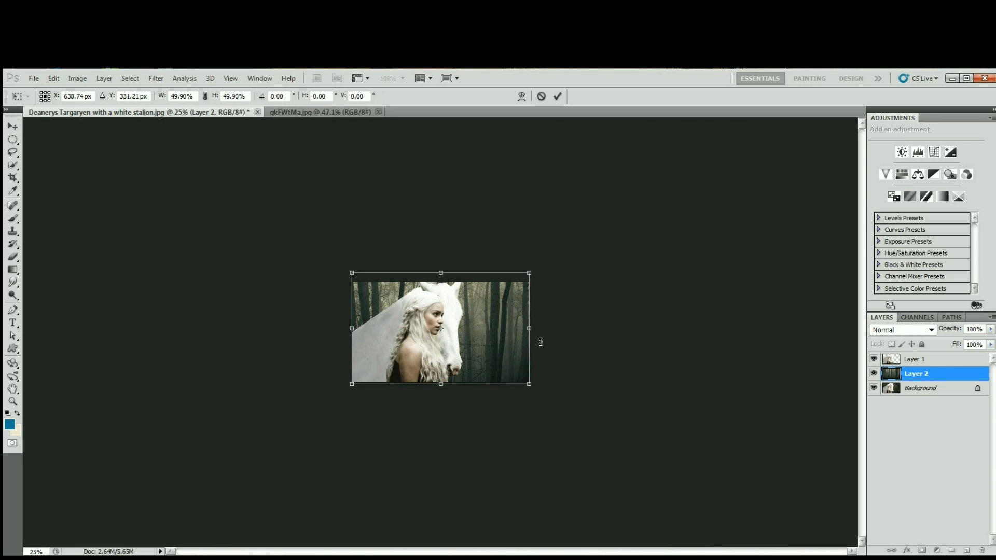
key("Return")
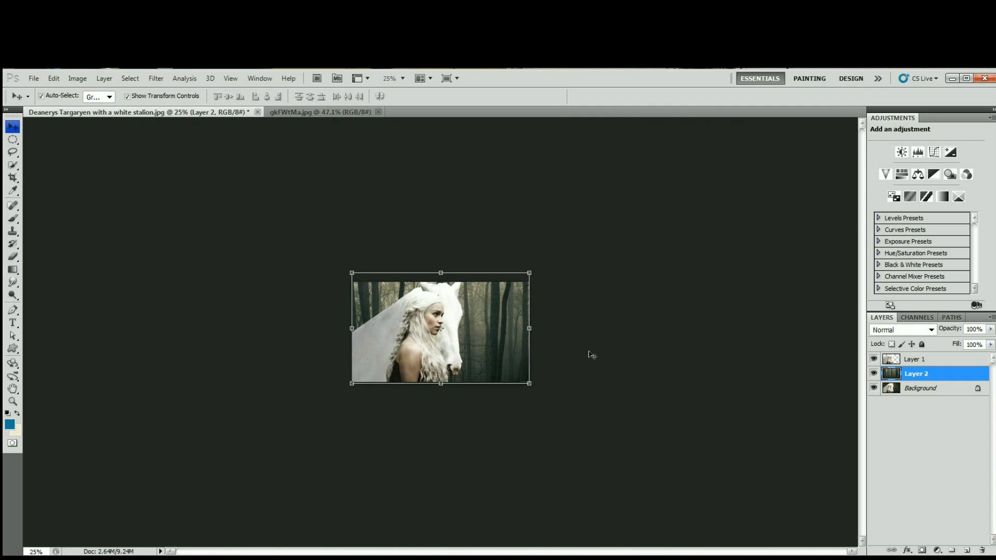
Nudge the forest layer slightly downward to fine-tune its position, and deselect the layer.
key("ctrl+plus")
key("ctrl+plus")
key("ctrl+plus")
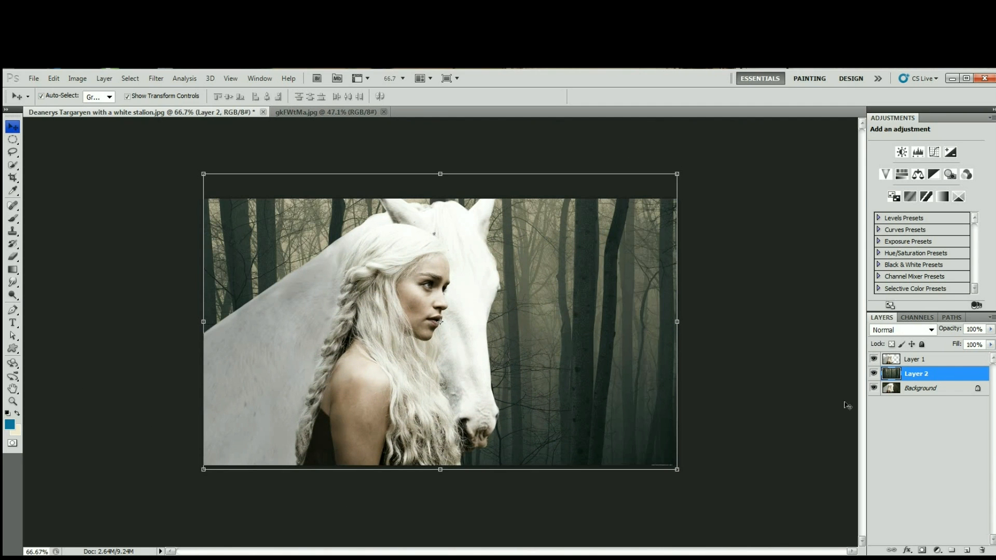
key("Down")
key("Down")
key("Down")
key("Down")
key("Down")
key("Down")
key("Down")
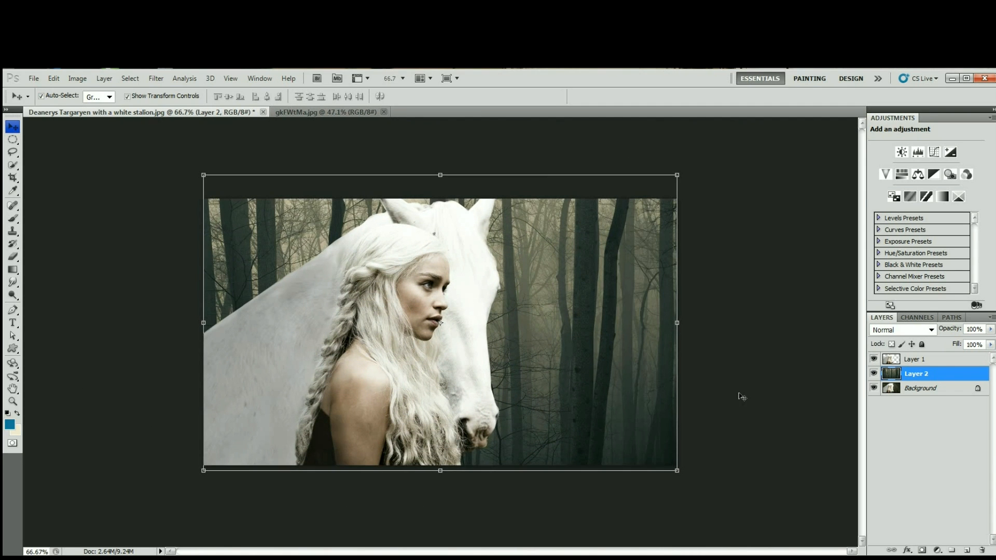
left_click(742, 397)
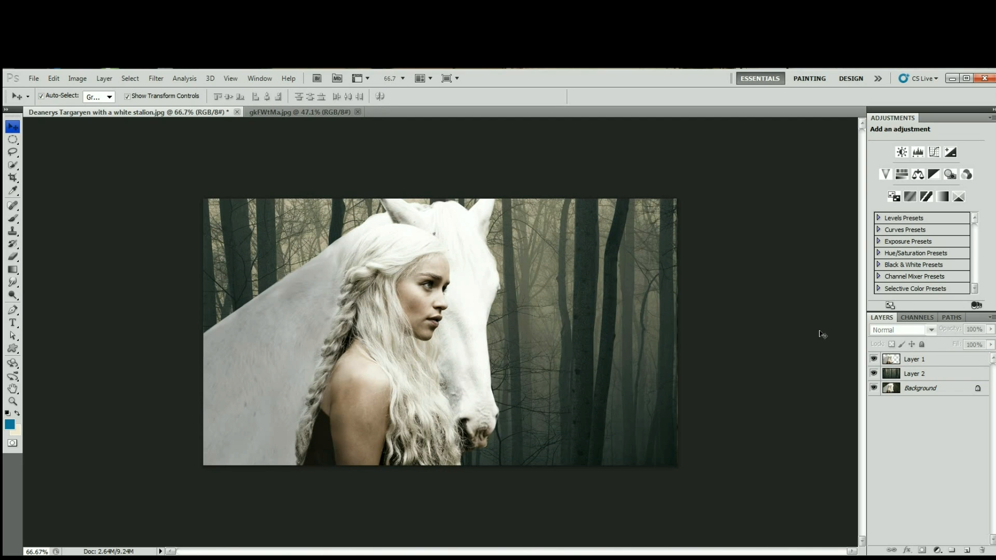
Apply a Gaussian Blur with a 2.0-pixel radius to the forest on Layer 2.
left_click(916, 374)
left_click(151, 79)
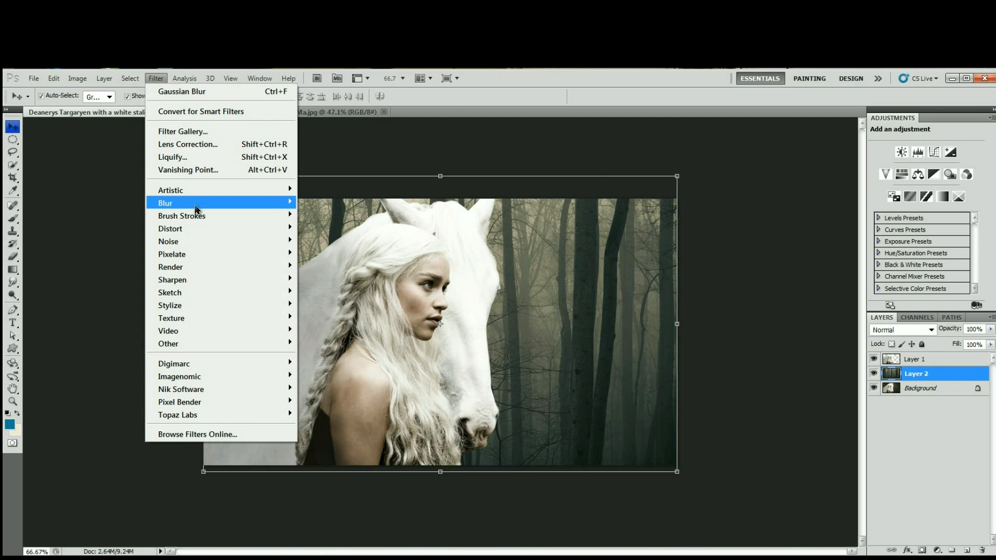
mouse_move(197, 207)
left_click(333, 254)
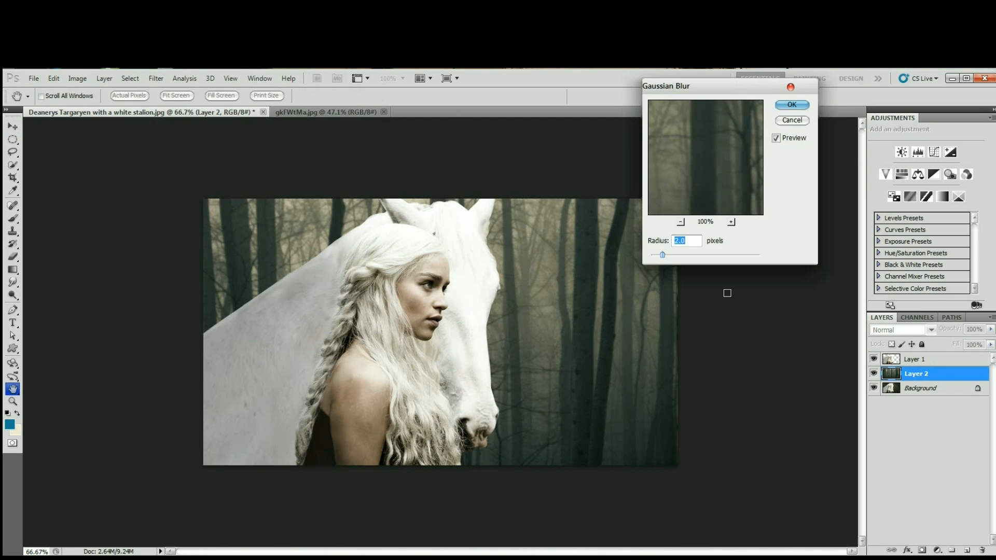
left_click_drag(728, 90, 709, 180)
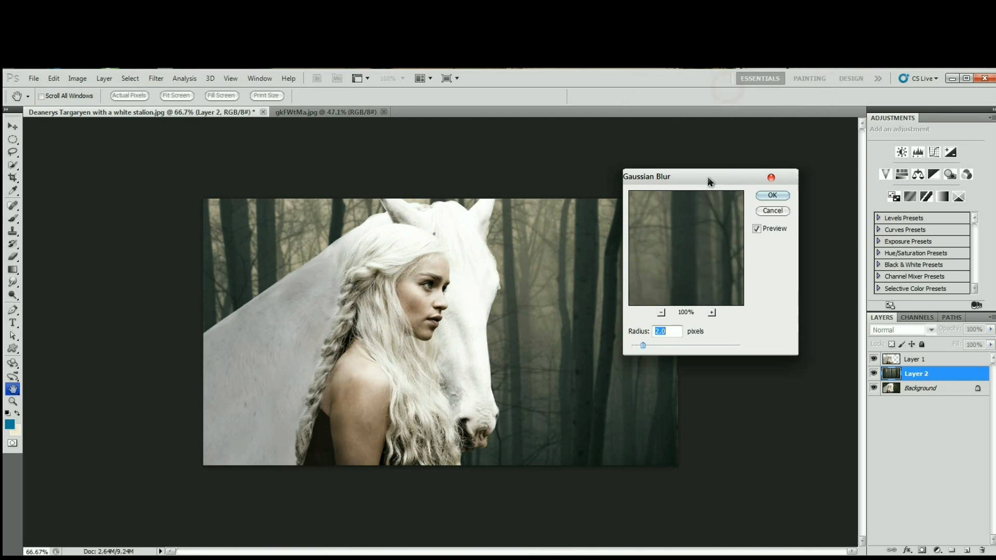
mouse_move(642, 346)
left_mouse_down()
mouse_move(653, 346)
mouse_move(642, 346)
left_mouse_up()
type("2")
left_click(773, 196)
key("v")
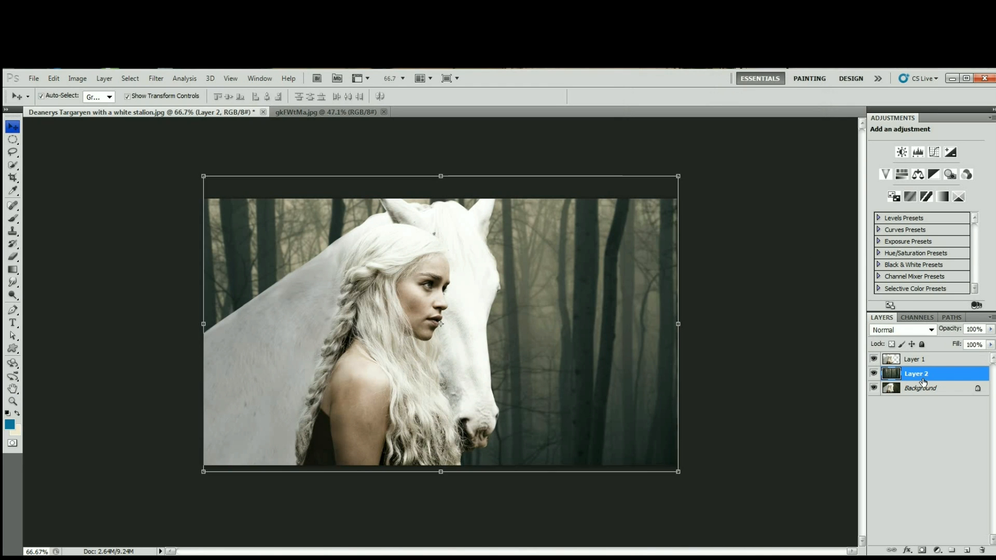
left_click(832, 354)
Start a Gradient Fill layer above Layer 2 and change the Color to Transparent gradient's starting colour stop to near-black.
left_click(916, 373)
left_click(938, 551)
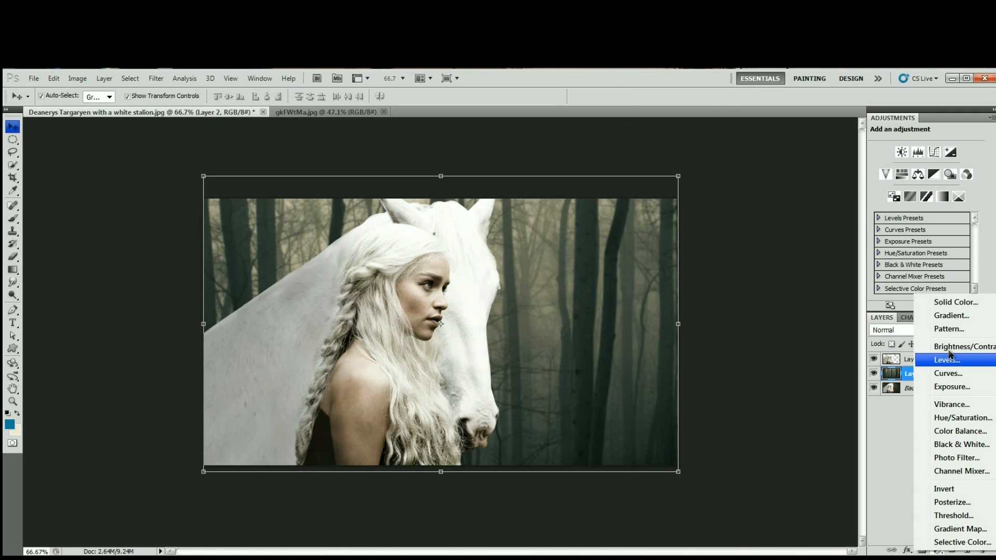
left_click(951, 315)
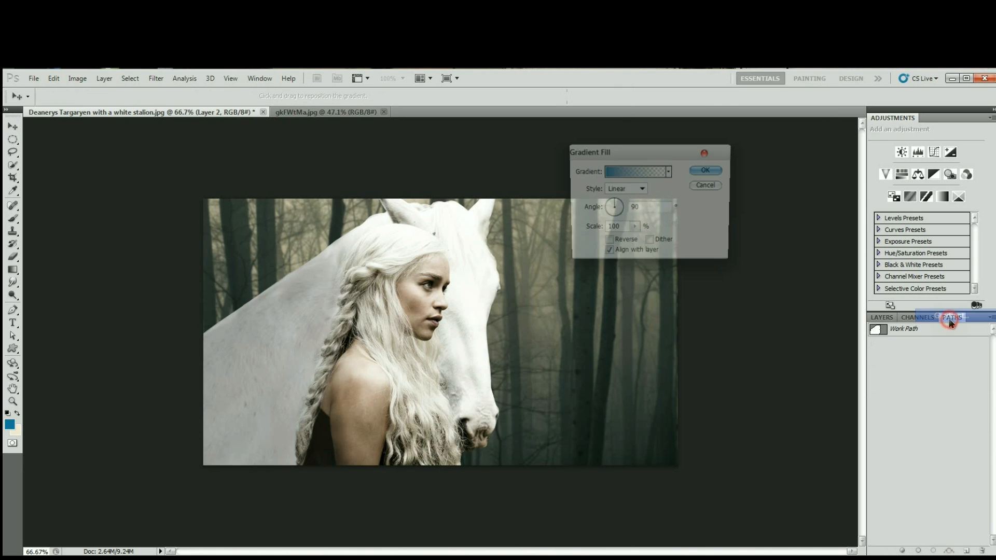
left_click(652, 175)
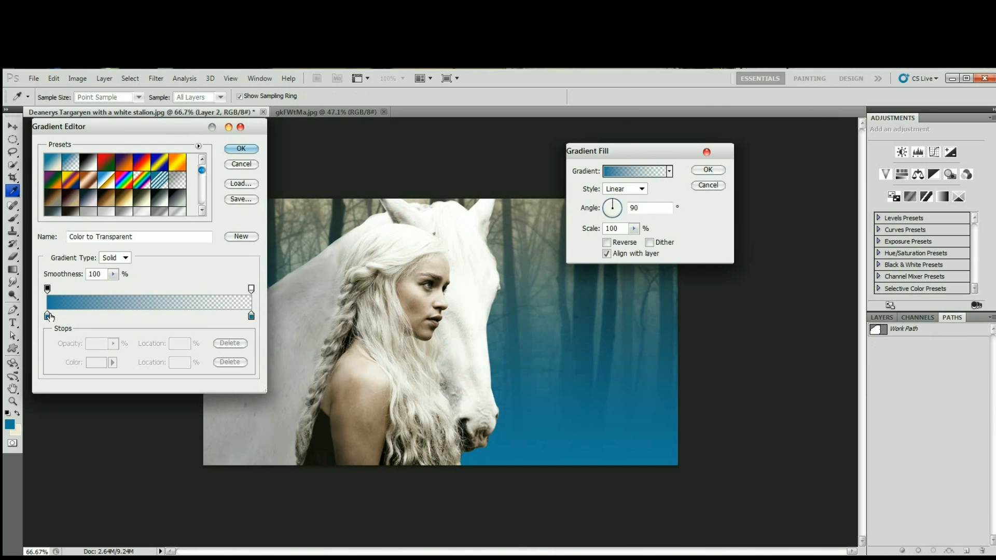
left_click(48, 316)
left_click(89, 363)
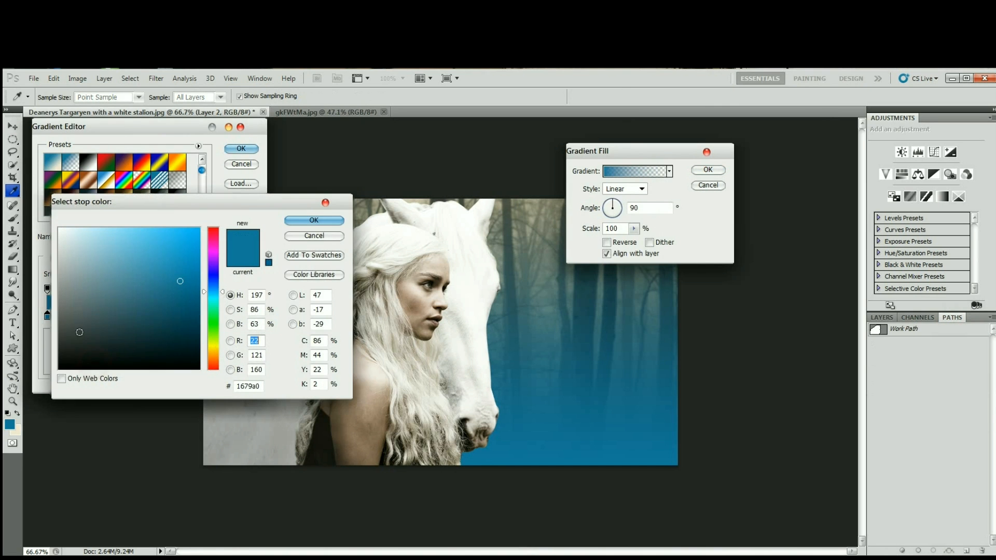
left_click(61, 367)
left_click(327, 221)
Change the gradient's end colour stop to near-black and apply the gradient fill over the forest.
left_click(251, 316)
left_click(97, 362)
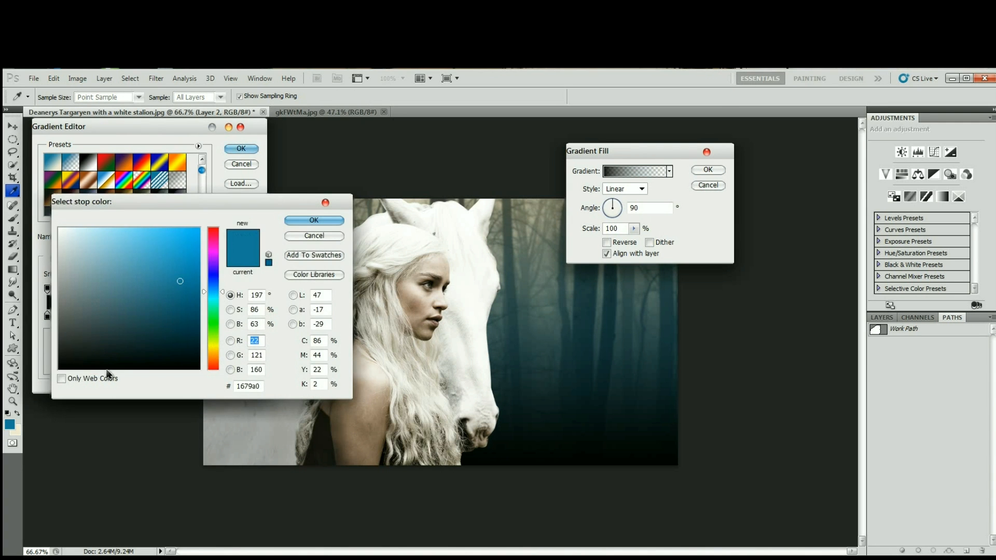
left_click(62, 365)
left_click(321, 219)
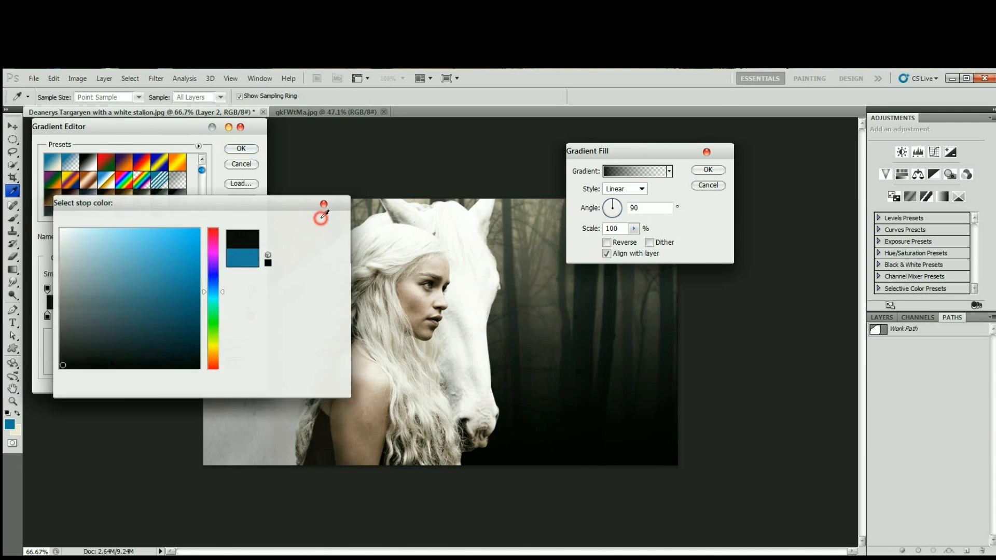
left_click(241, 149)
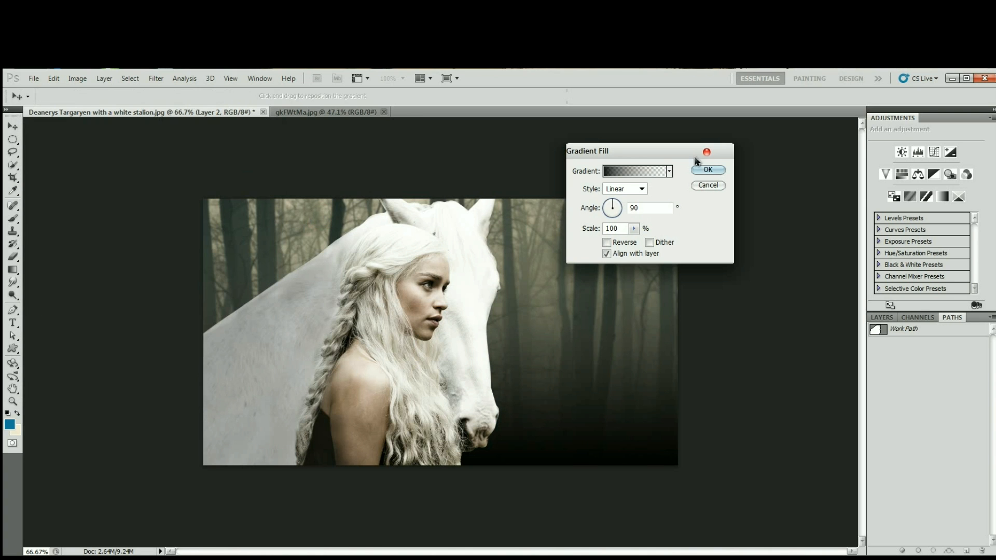
left_click(718, 172)
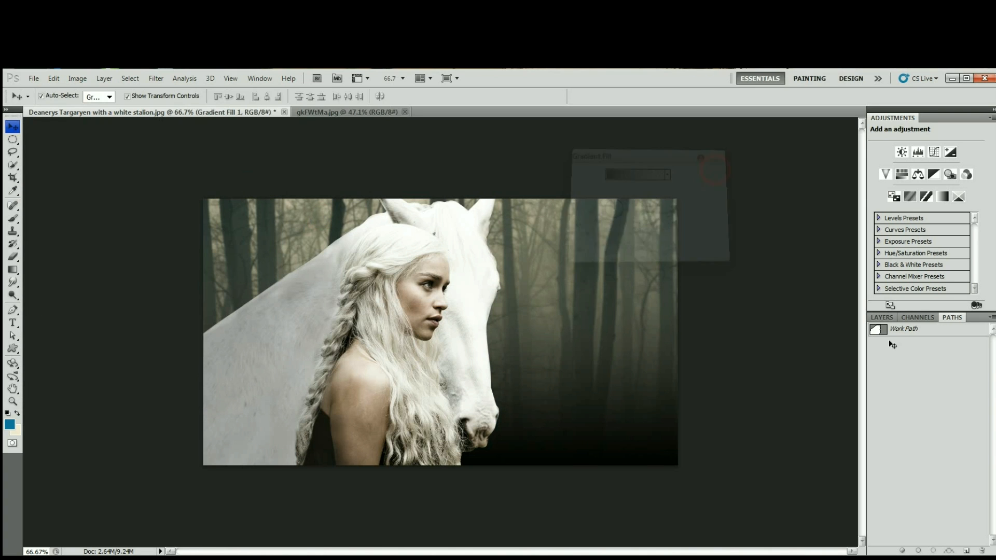
Try 10% opacity on the Gradient Fill 1 layer and settle on 20%.
left_click(875, 319)
left_click(978, 329)
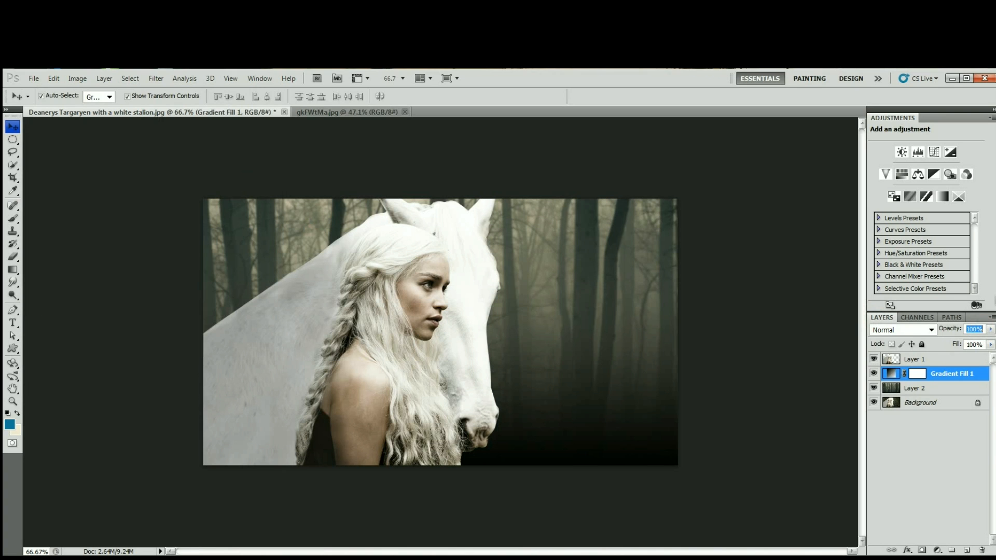
type("10")
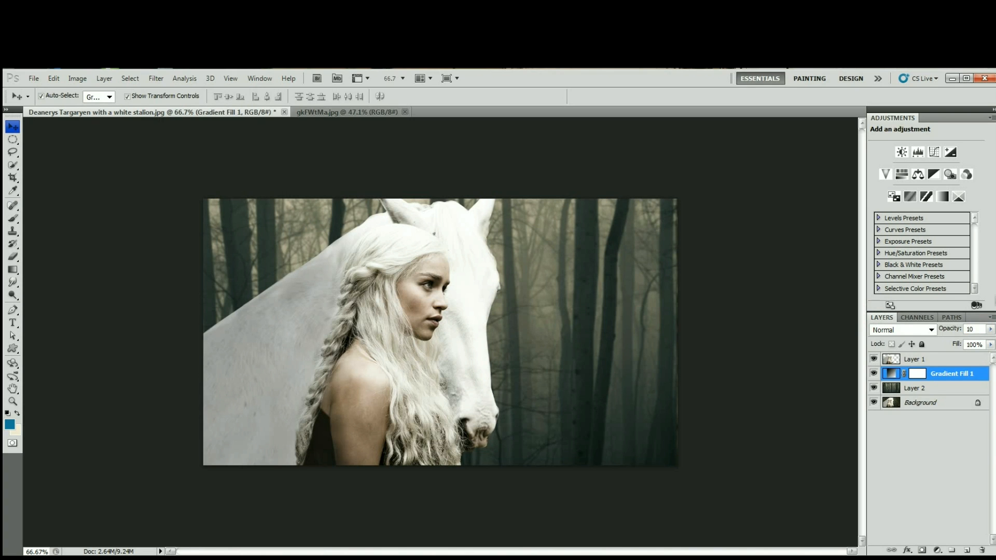
type("20")
left_click(685, 316)
scroll(686, 315, "down", 1)
scroll(687, 316, "up", 2)
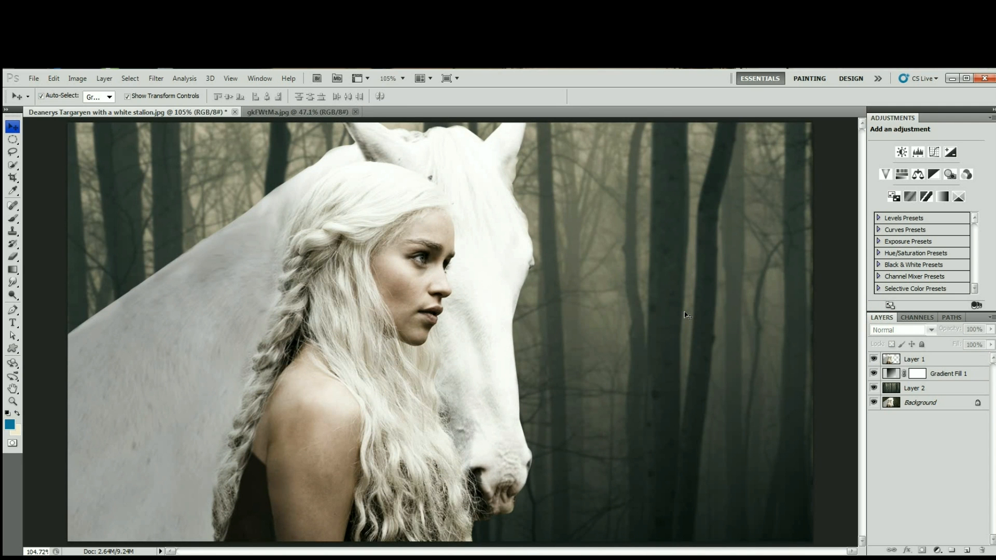
Reset the foreground and background colours to default and add a black-to-transparent Gradient Fill layer above Layer 1.
scroll(686, 316, "down", 1)
key("d")
left_click(914, 361)
left_click(937, 551)
left_click(955, 317)
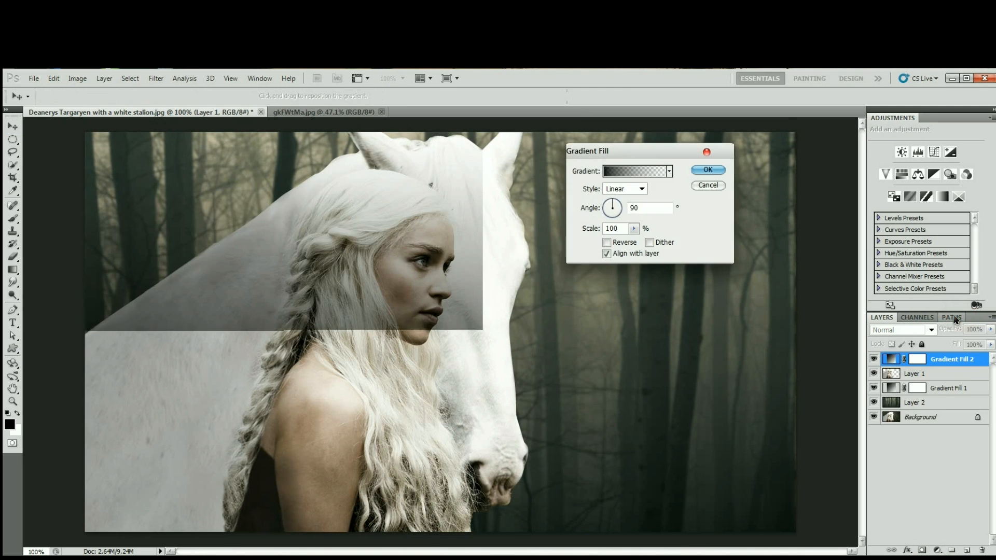
left_click(710, 170)
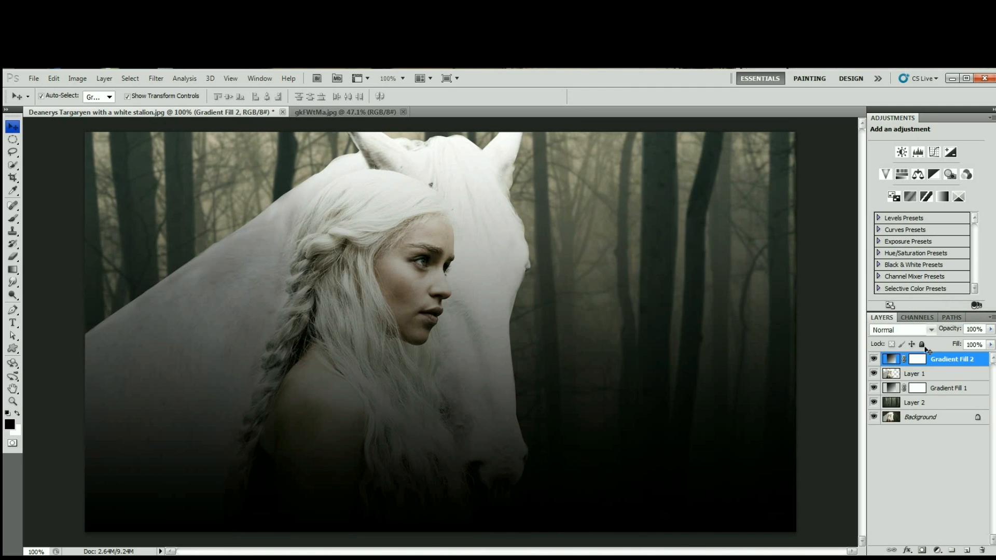
Lower the opacity of the Gradient Fill 2 layer to 20% and deselect the layer.
left_click(940, 330)
type("20")
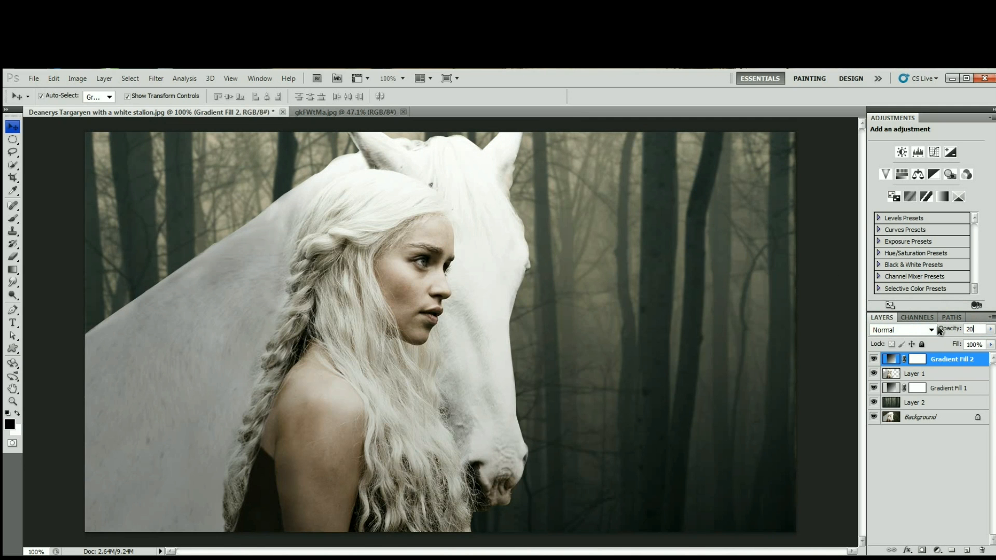
left_click(842, 319)
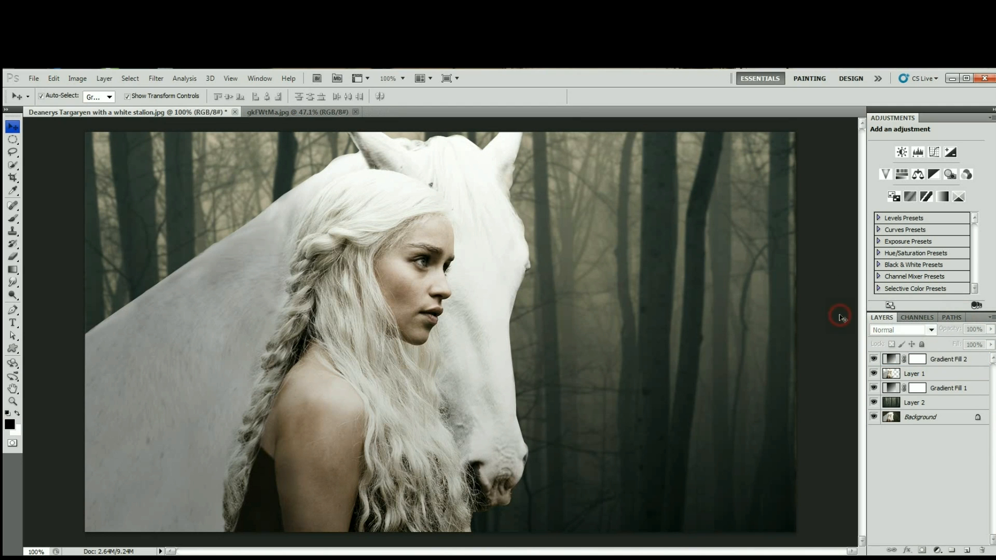
Set the foreground colour to golden orange #ebb011.
left_click(949, 360)
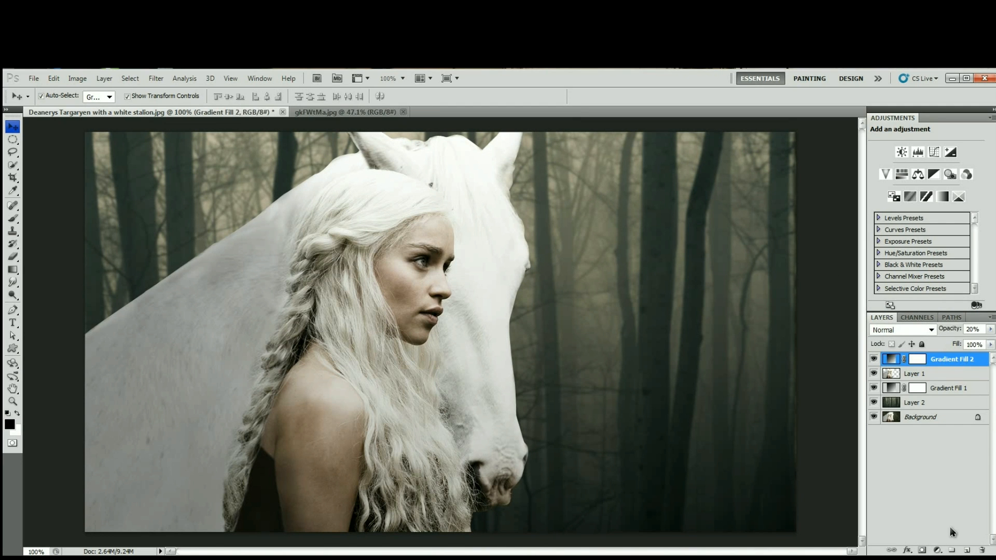
left_click(835, 366)
left_click(10, 424)
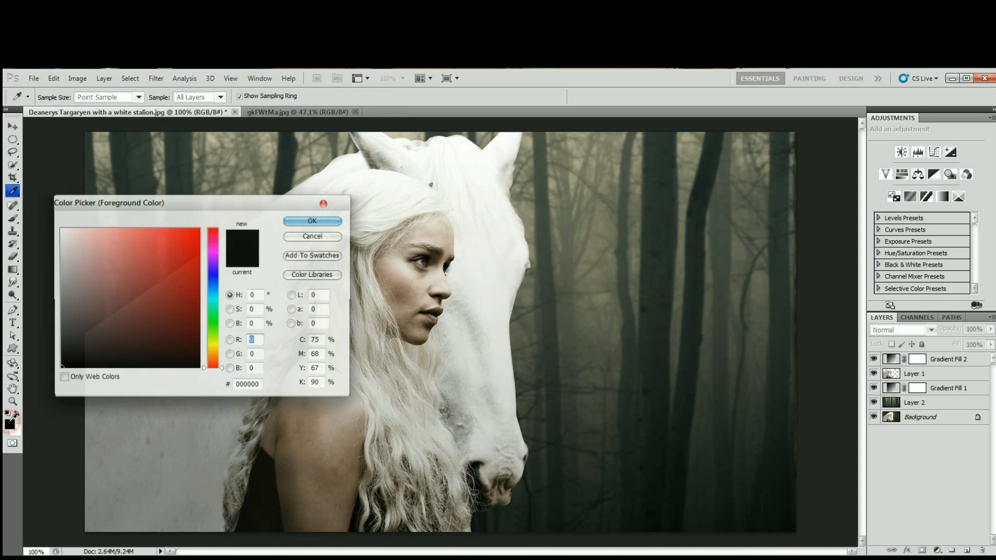
left_click(218, 353)
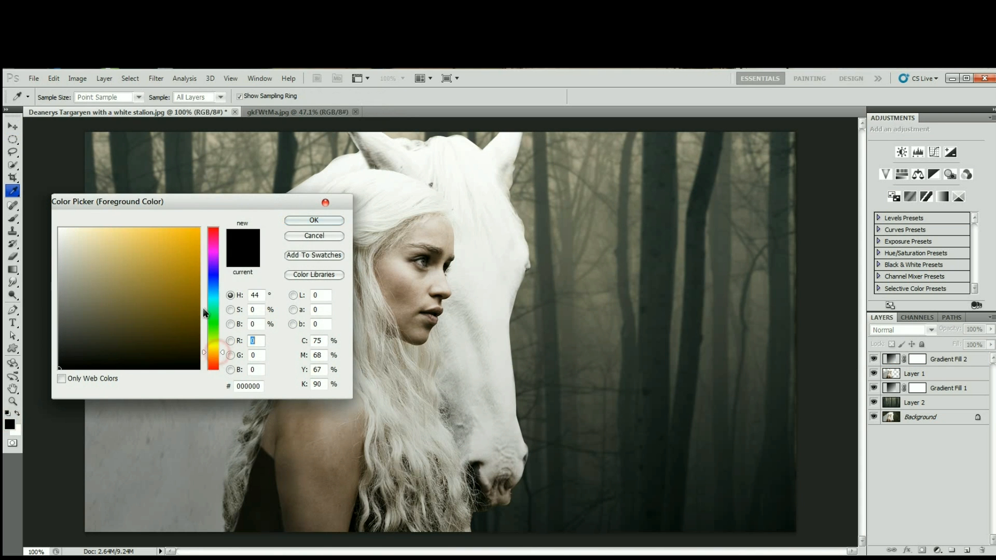
left_click(190, 239)
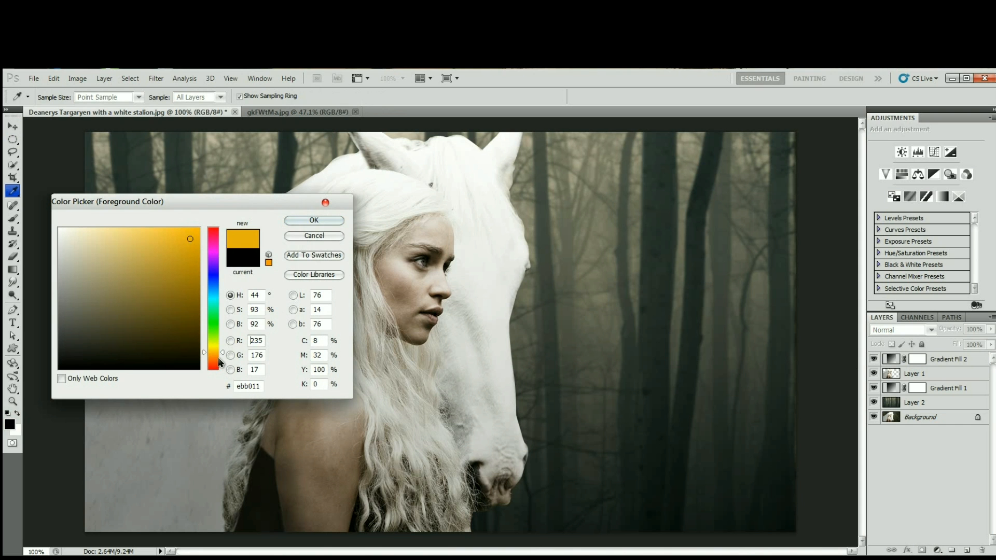
left_click(220, 354)
left_click(319, 220)
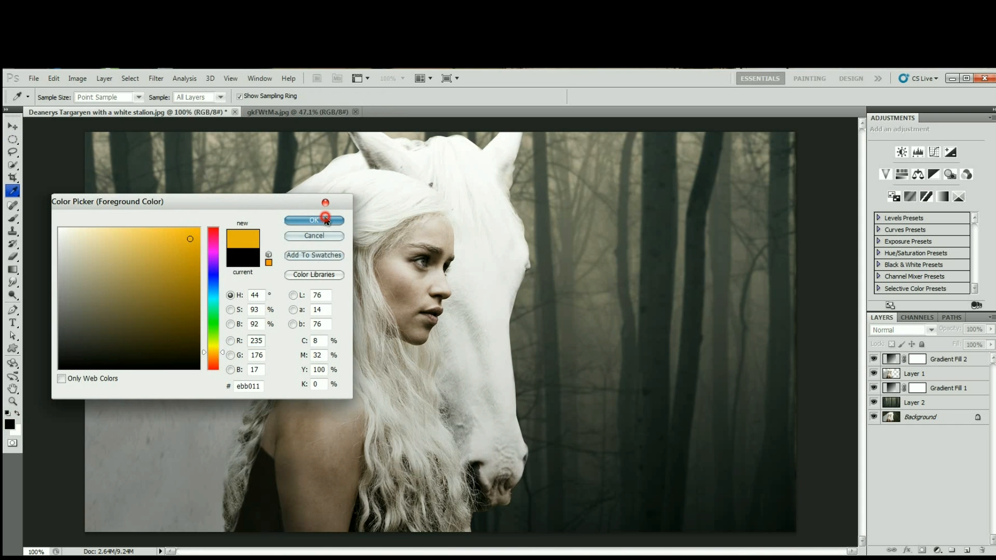
Add an orange-to-transparent linear Gradient Fill layer above Gradient Fill 2, with its angle set to -148.39°.
left_click(940, 359)
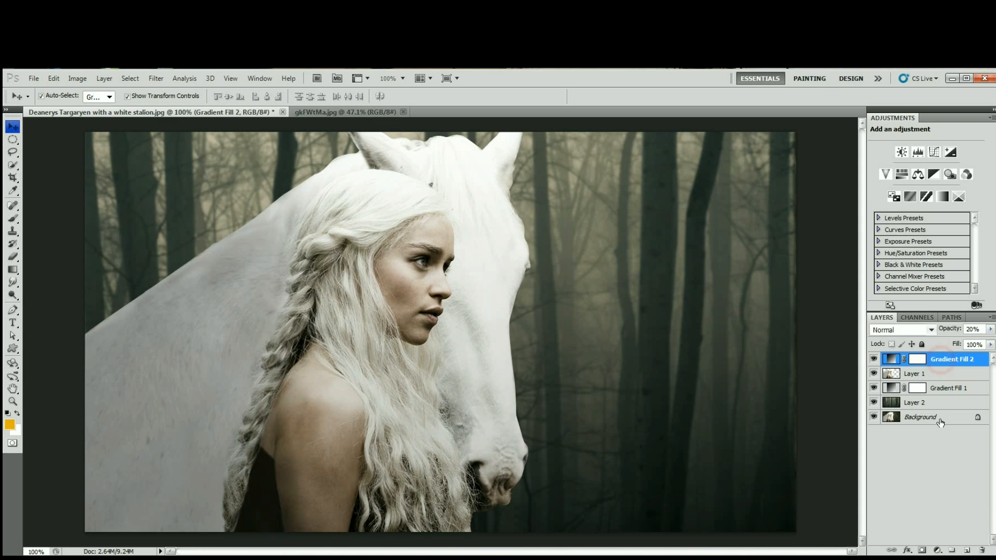
left_click(934, 549)
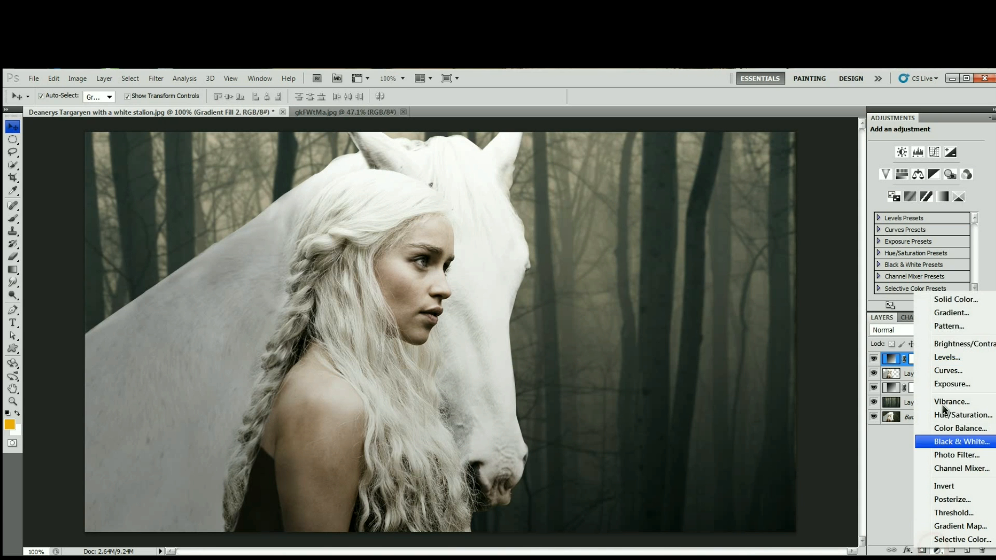
left_click(955, 314)
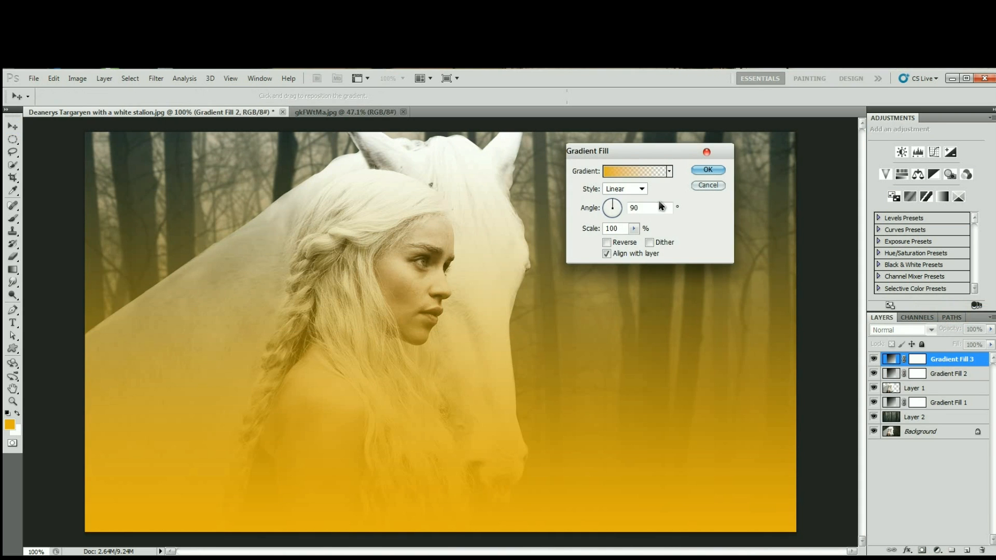
left_click(608, 217)
left_click(607, 216)
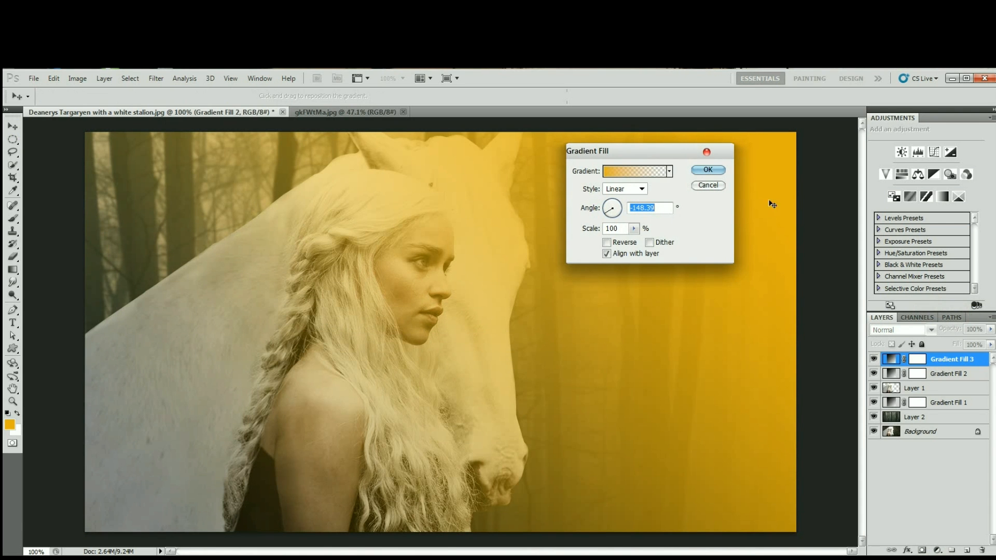
left_click(707, 169)
Set the Gradient Fill 3 layer to Screen blending at 30% opacity and deselect it.
left_click(931, 329)
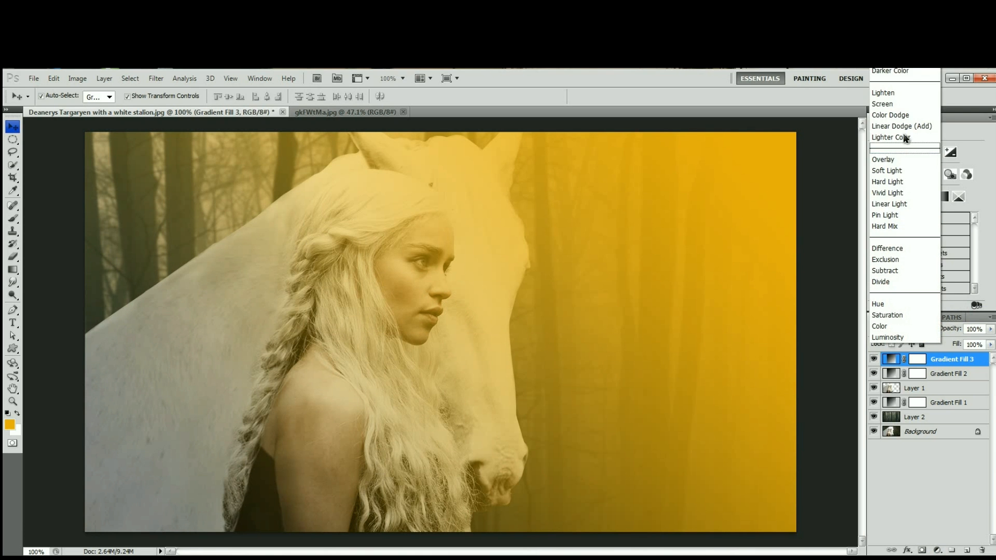
left_click(897, 106)
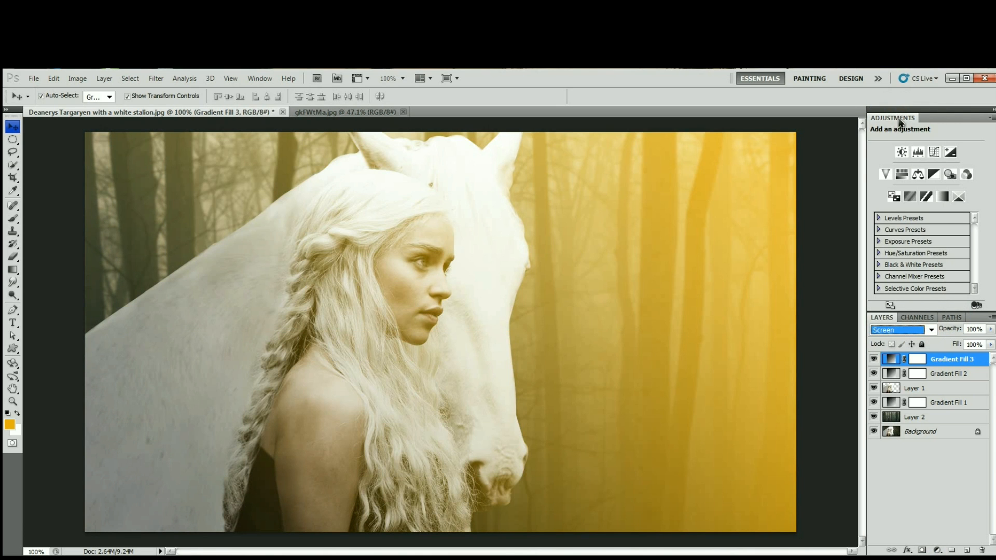
left_click(979, 329)
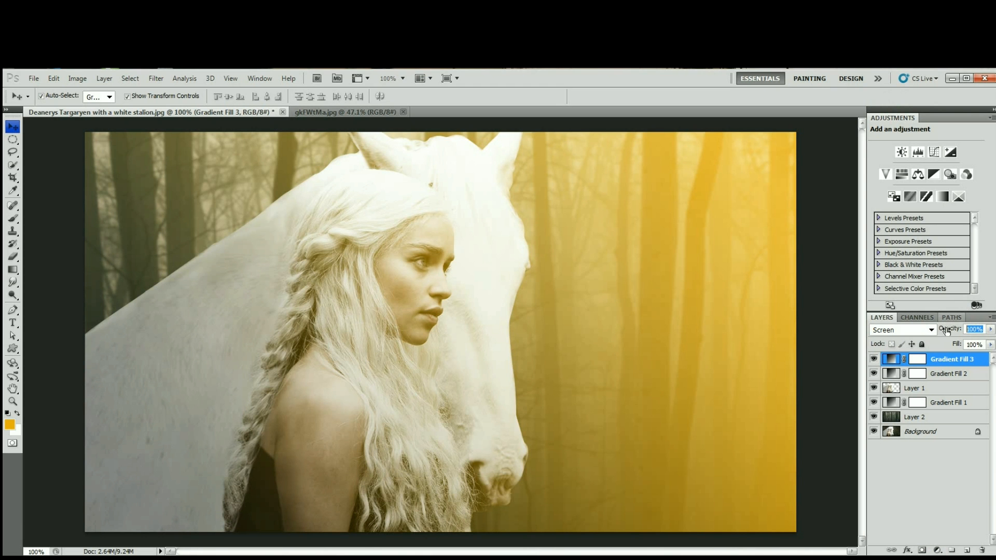
type("30")
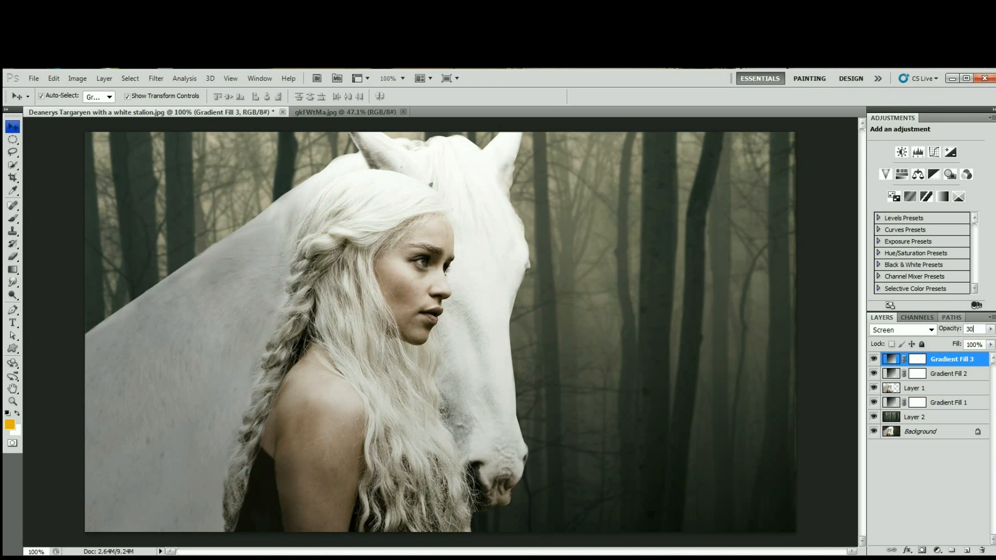
key("Return")
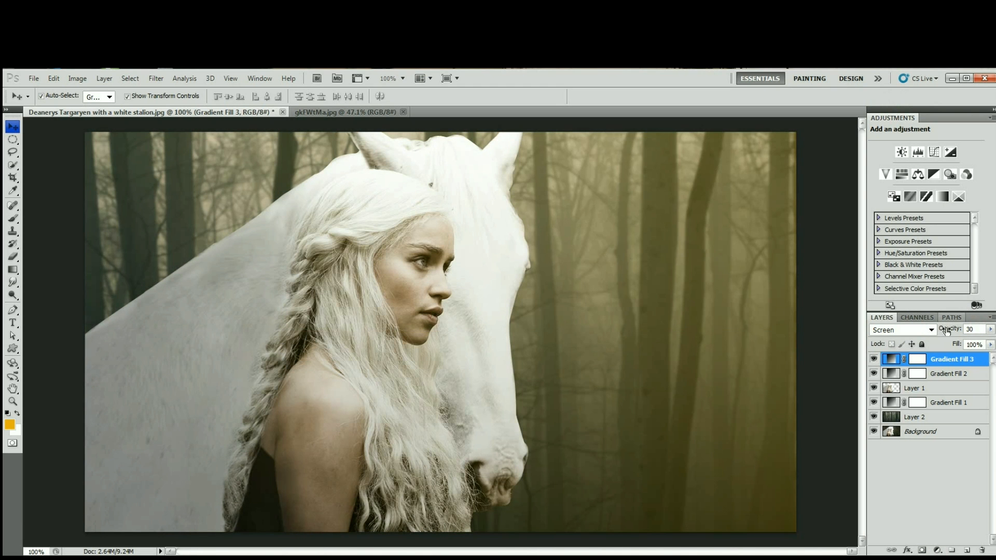
left_click(835, 309)
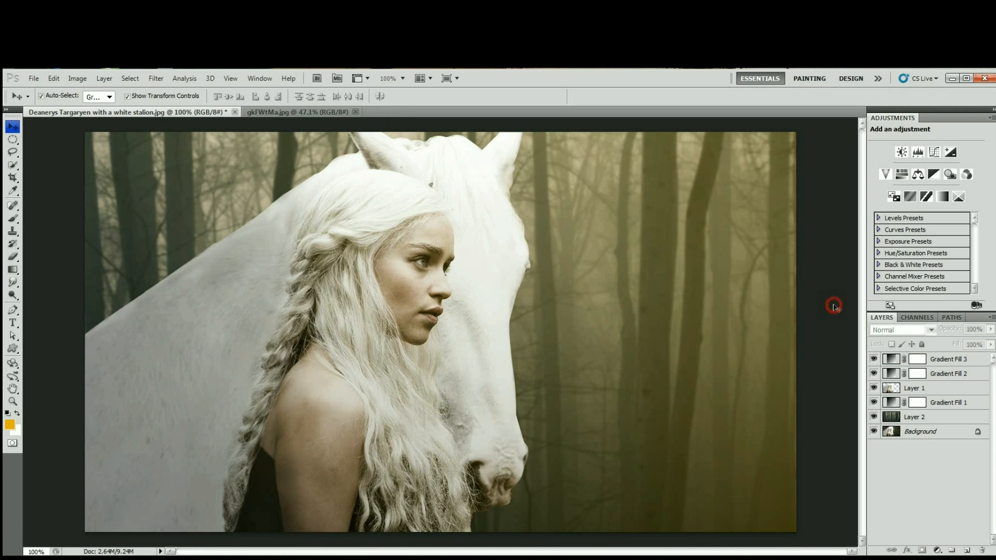
Reset the colours to default and add a black-to-transparent Gradient Fill layer above Gradient Fill 3, angled to darken the image's lower-left corner.
left_click(948, 360)
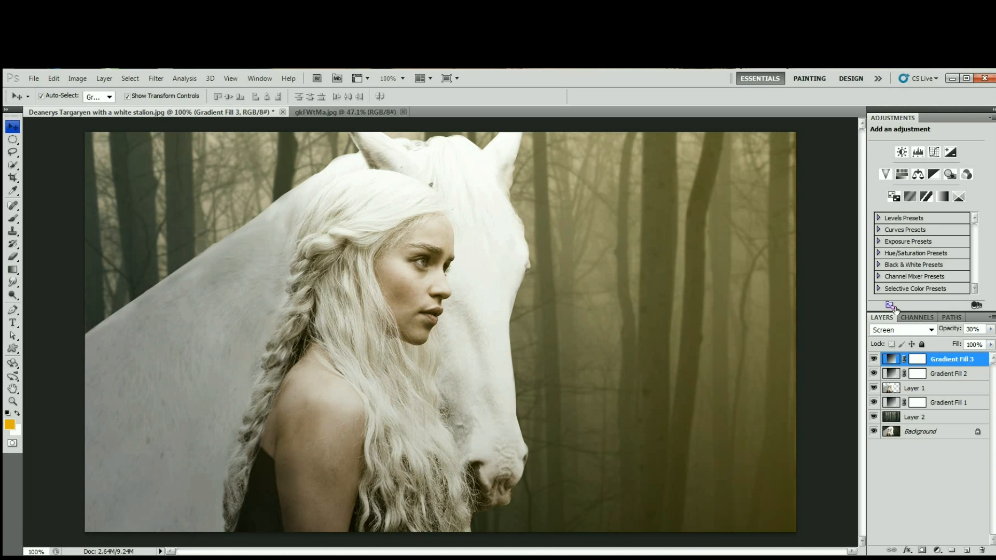
left_click(8, 414)
left_click(936, 551)
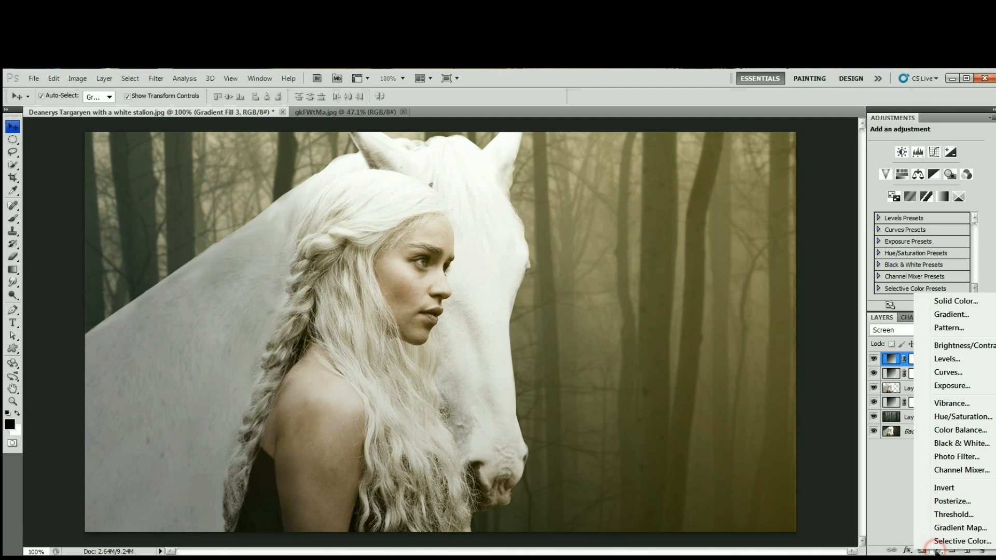
left_click(964, 315)
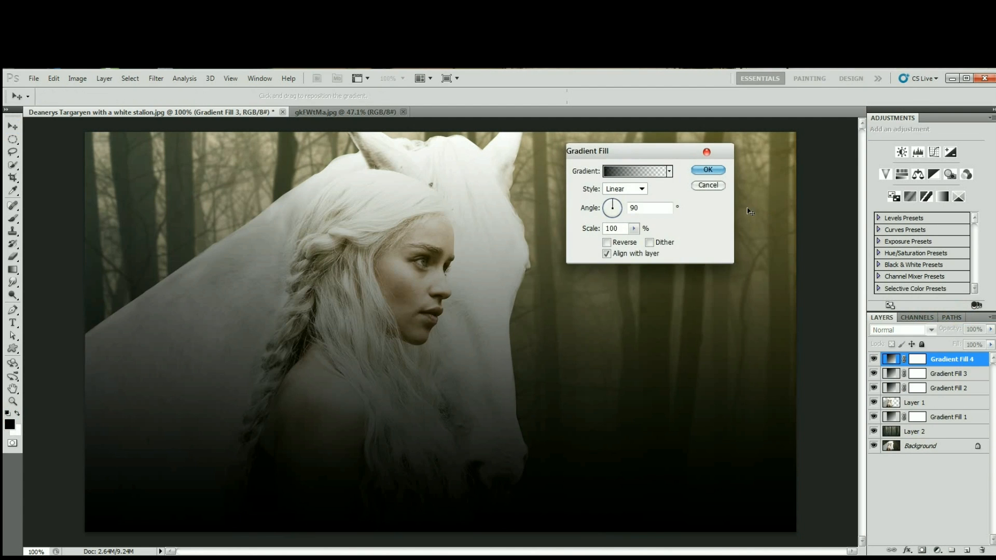
left_click_drag(621, 208, 618, 203)
left_click(720, 169)
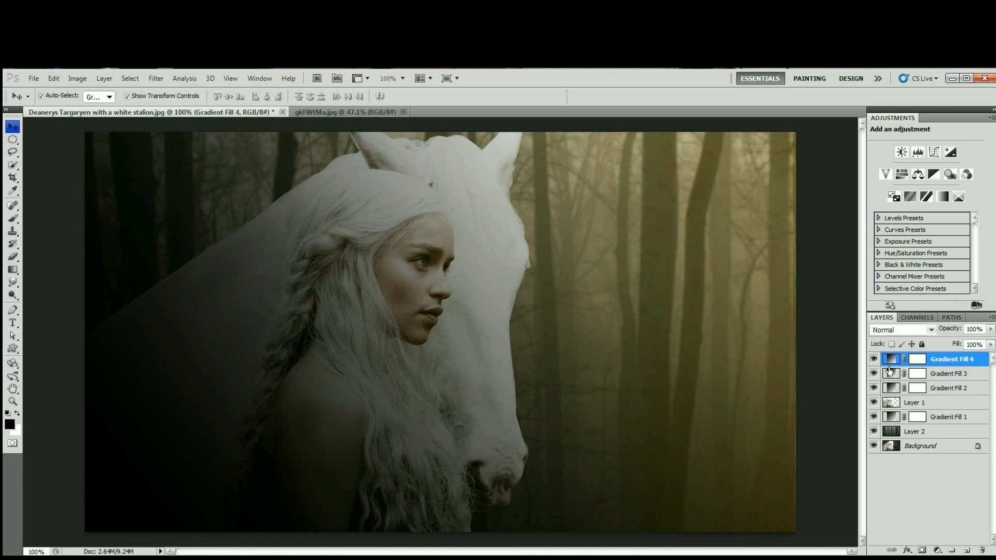
Lower the opacity of the Gradient Fill 4 layer to 20% and deselect the layer.
left_click(949, 332)
type("20")
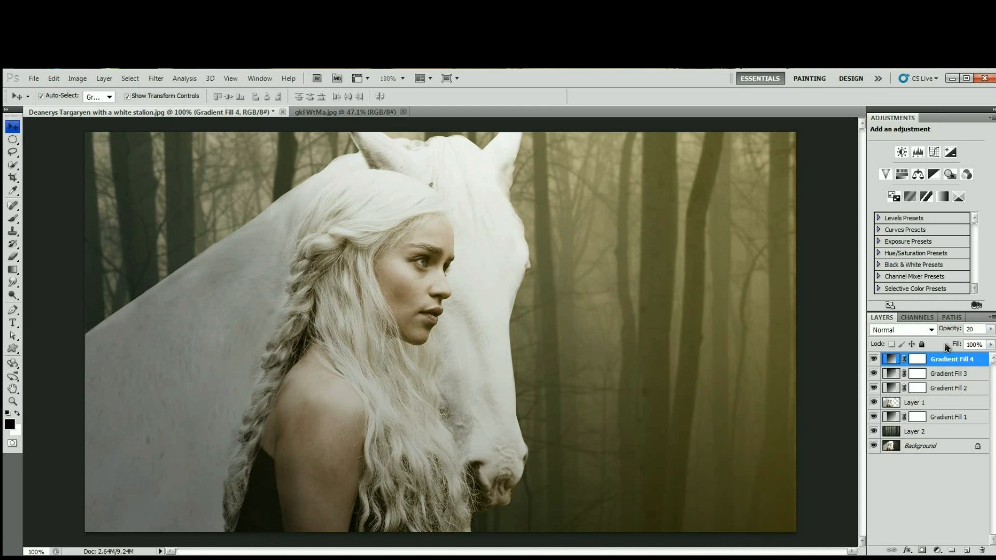
left_click(828, 315)
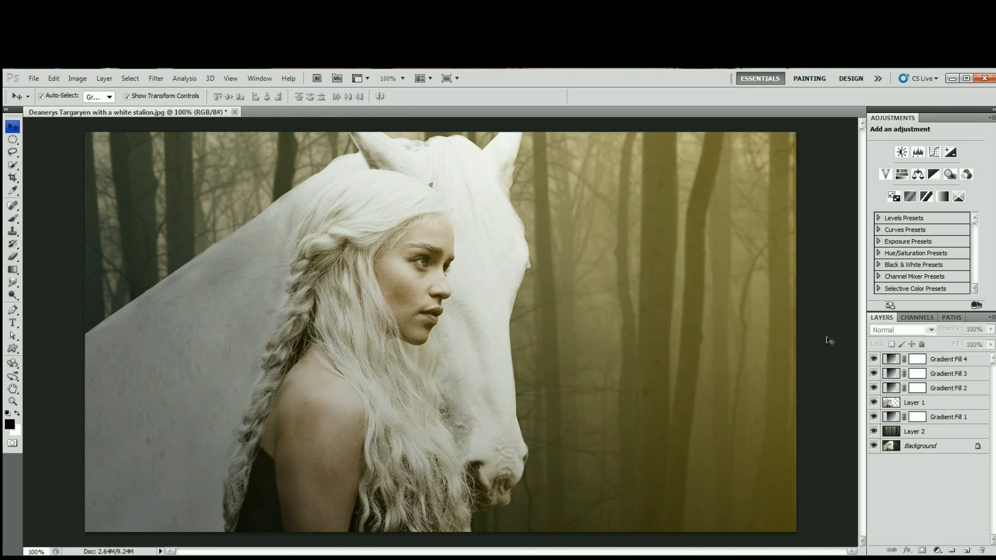
Convert Layer 1, the cut-out woman and horse, to a smart object.
left_click(949, 404)
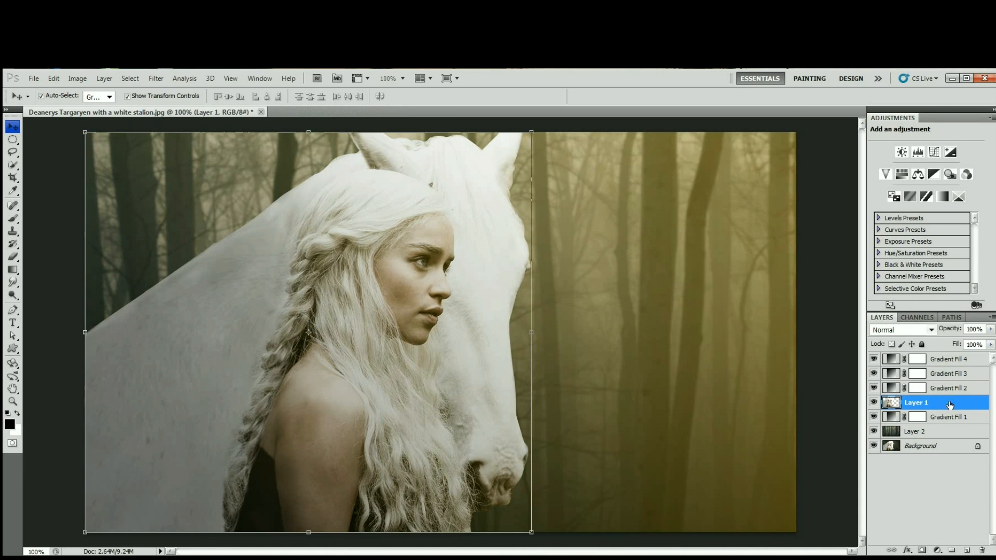
right_click(951, 402)
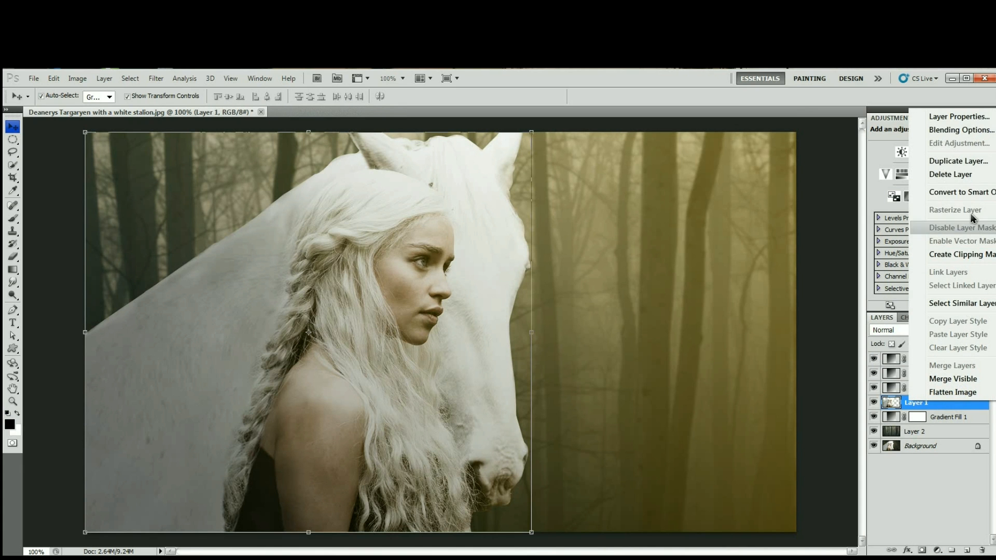
left_click(963, 193)
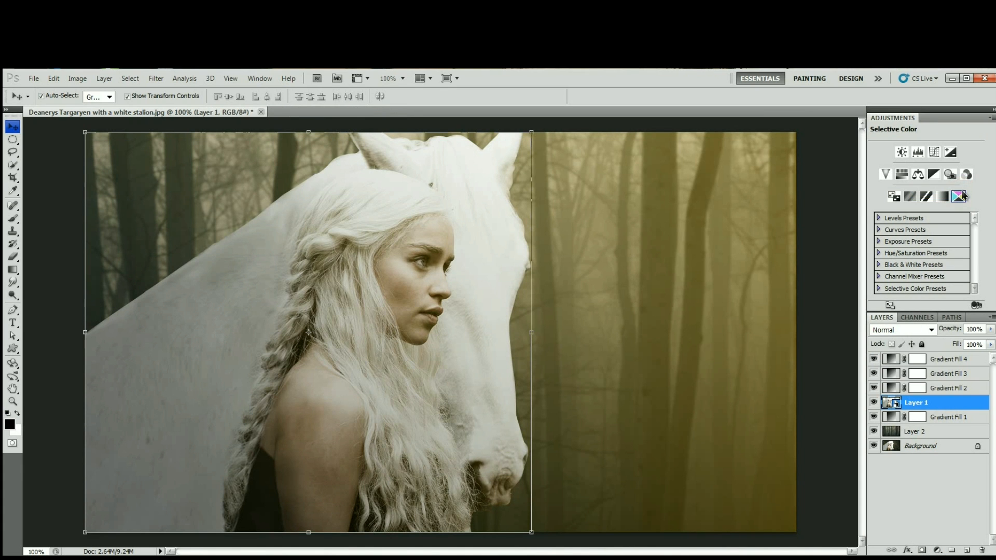
Apply Topaz Adjust 5 with the Clarity preset to Layer 1 and compare the image with the smart filter off and on.
left_click(158, 81)
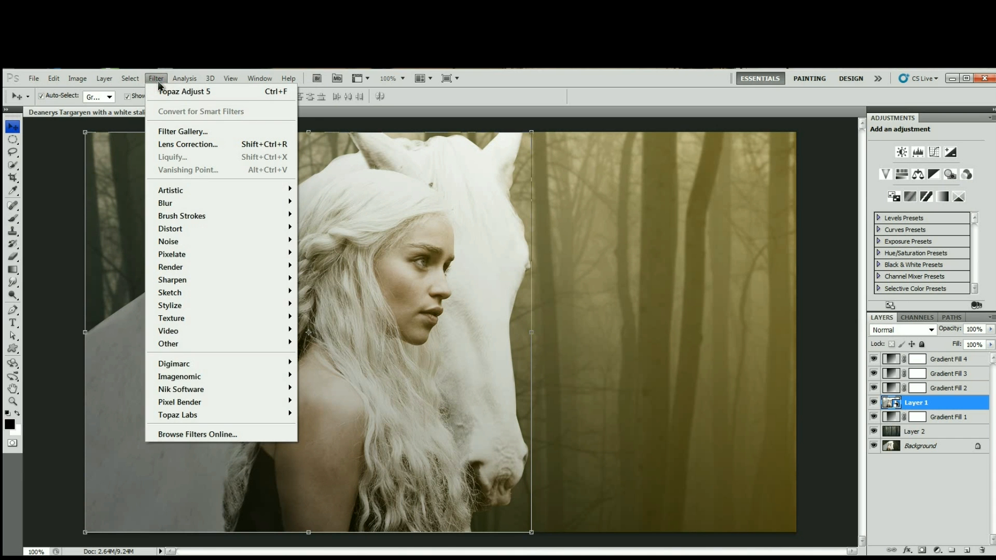
mouse_move(236, 414)
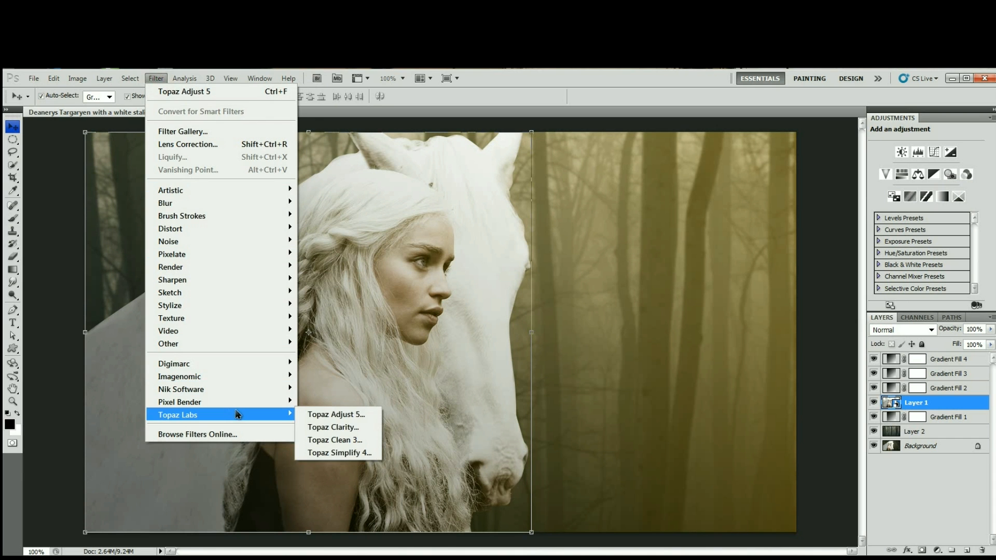
left_click(346, 415)
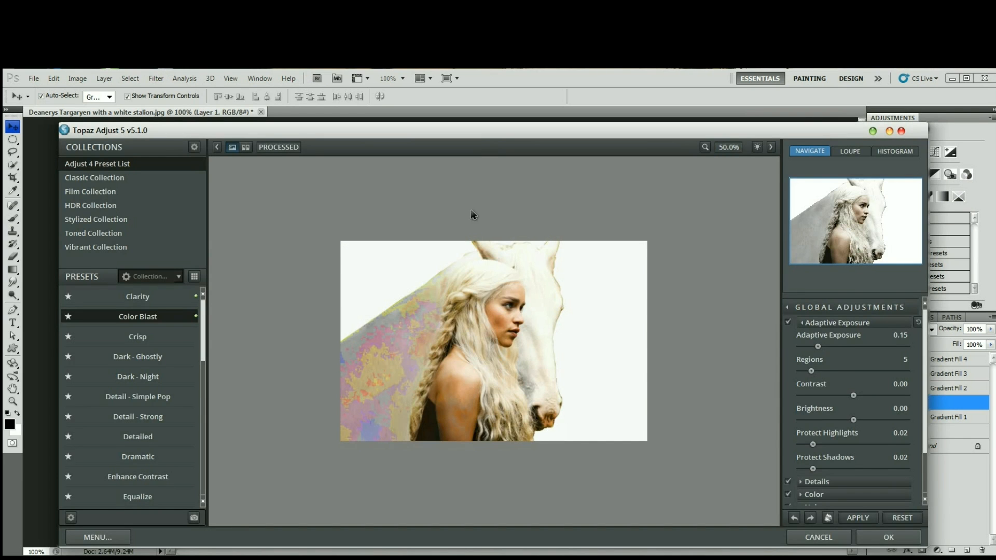
left_click(137, 293)
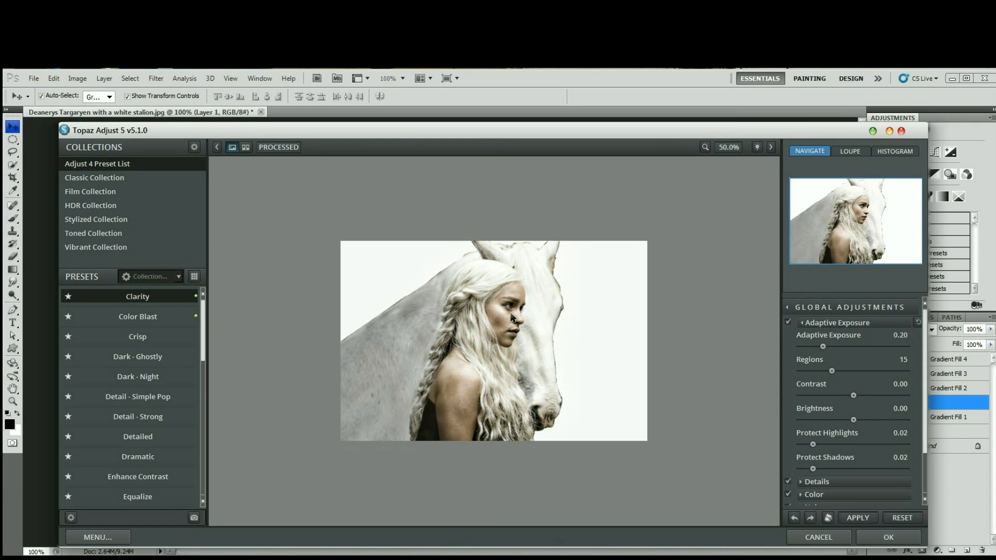
left_click(881, 538)
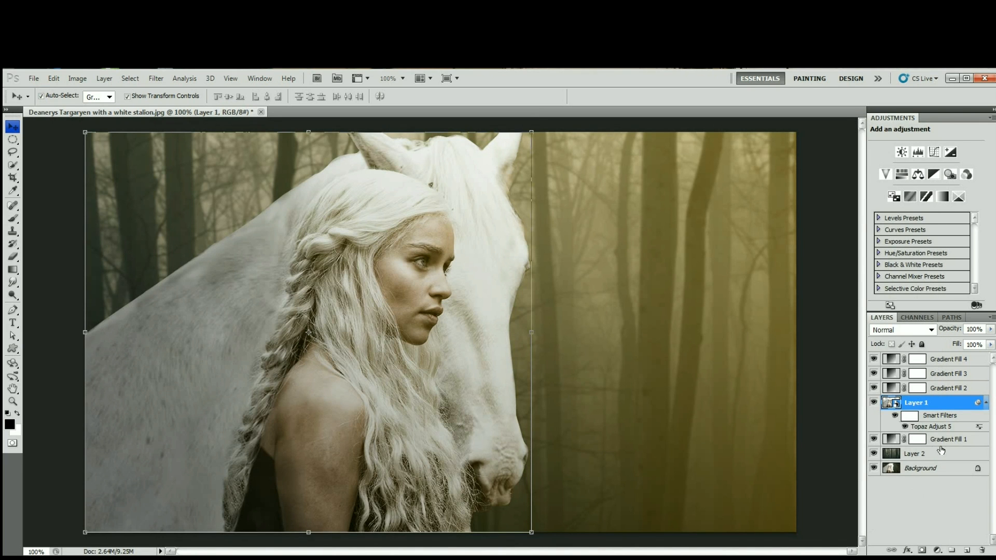
left_click(895, 416)
left_click(894, 417)
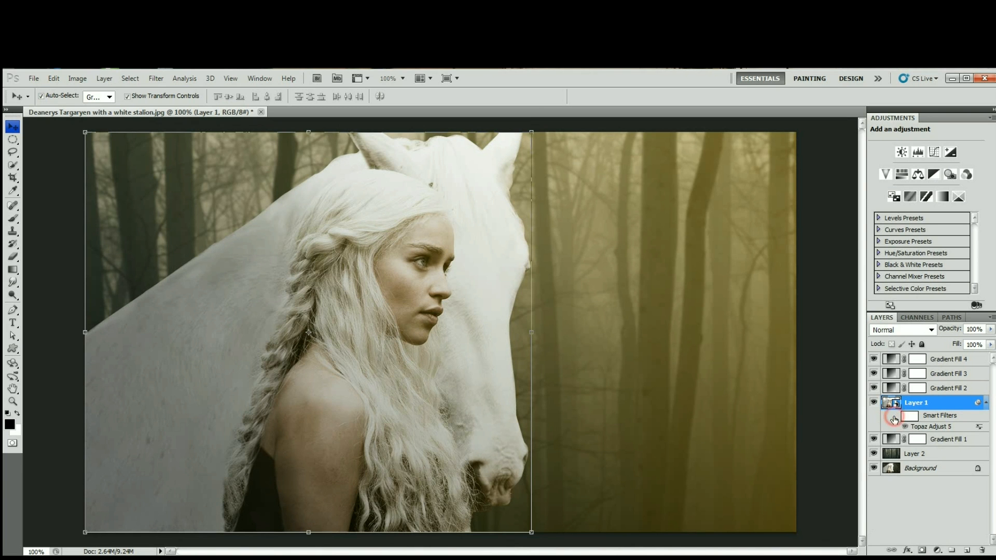
left_click(895, 417)
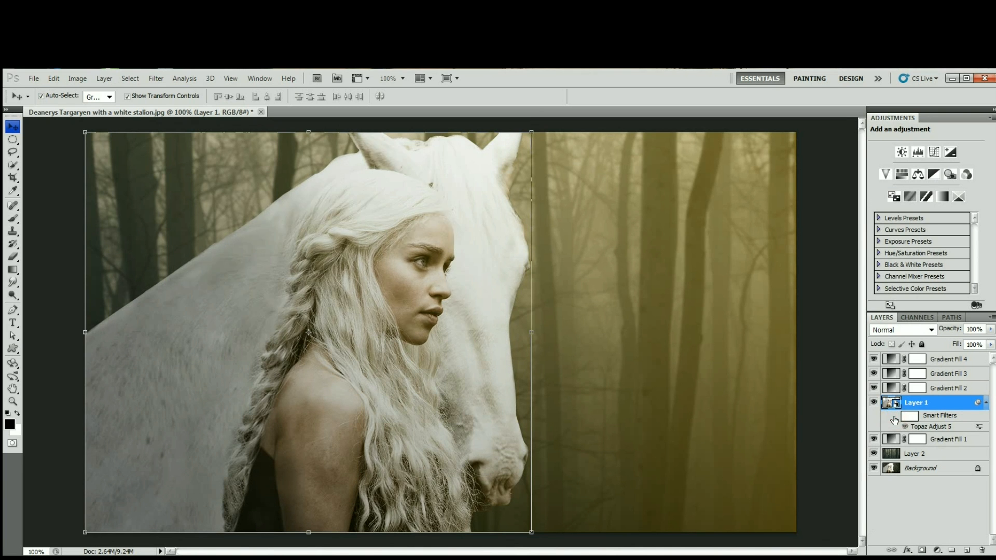
left_click(894, 416)
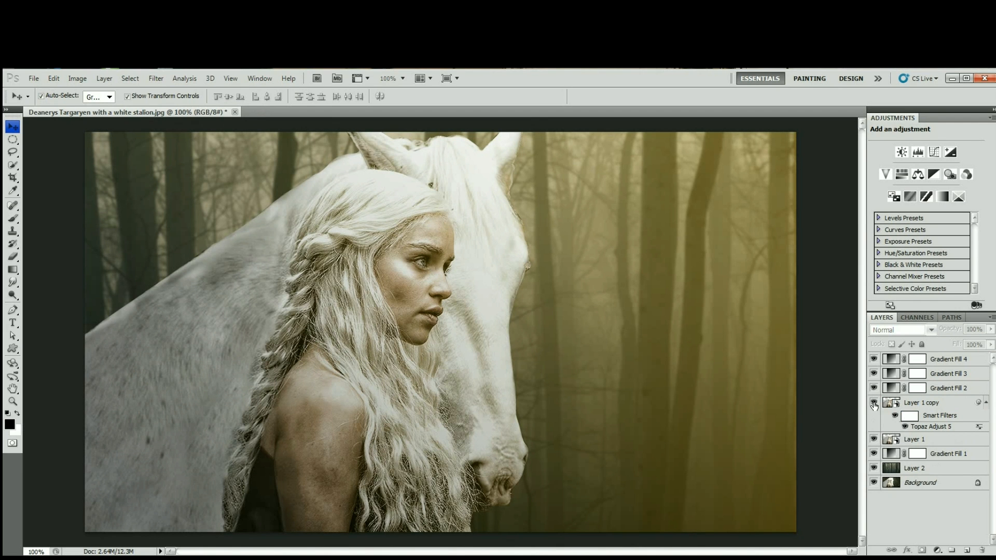
Hide Layer 1 copy and open the Topaz Clean 3 filter on Layer 1.
left_click(873, 403)
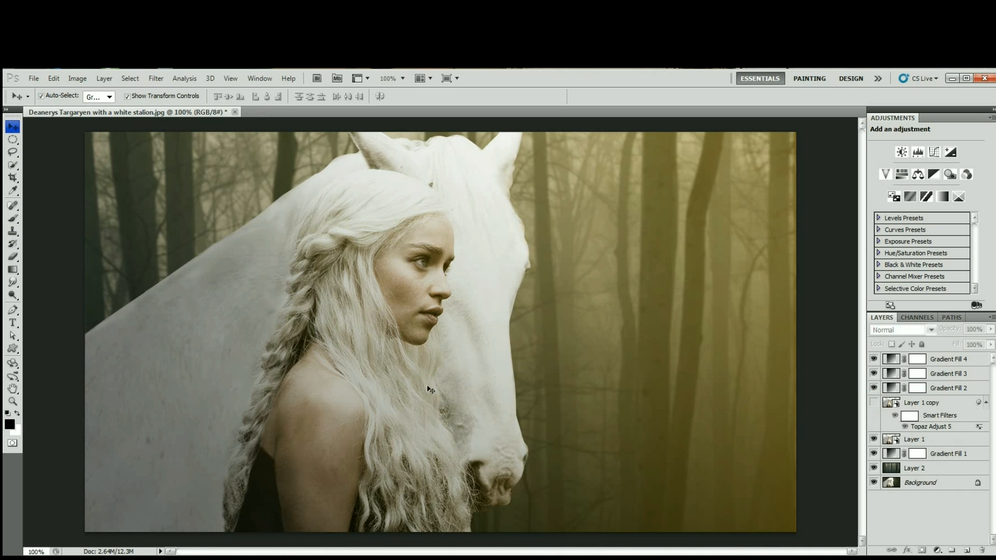
left_click(909, 442)
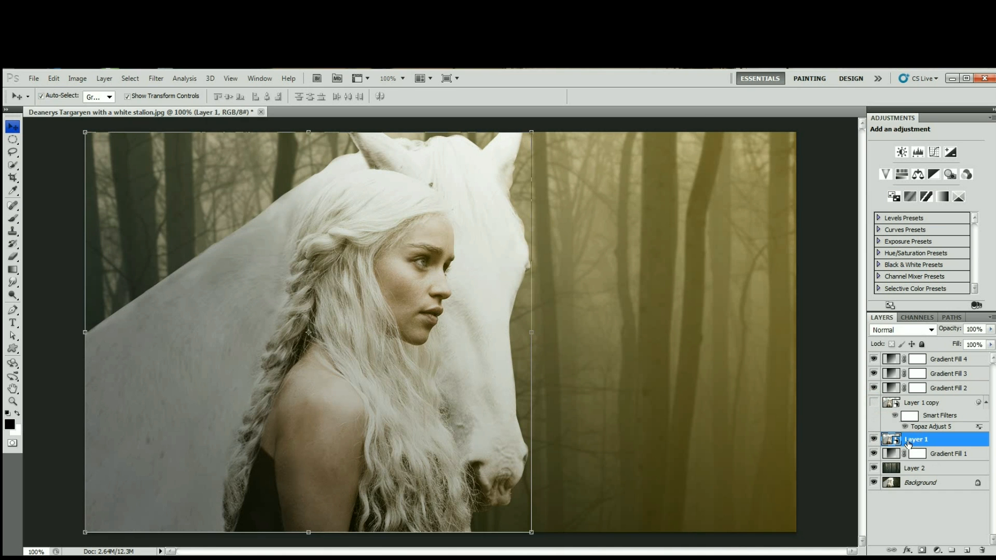
left_click(152, 78)
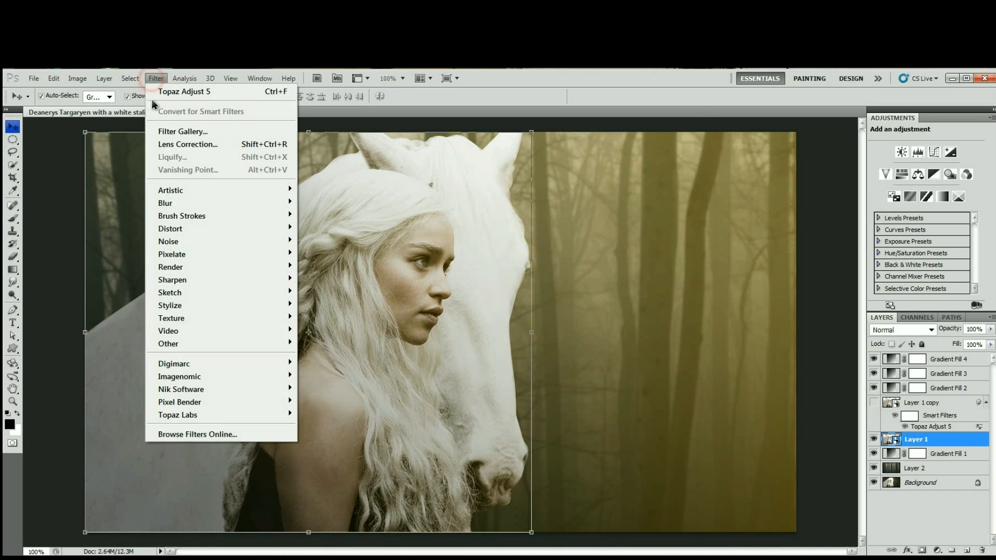
left_click(807, 166)
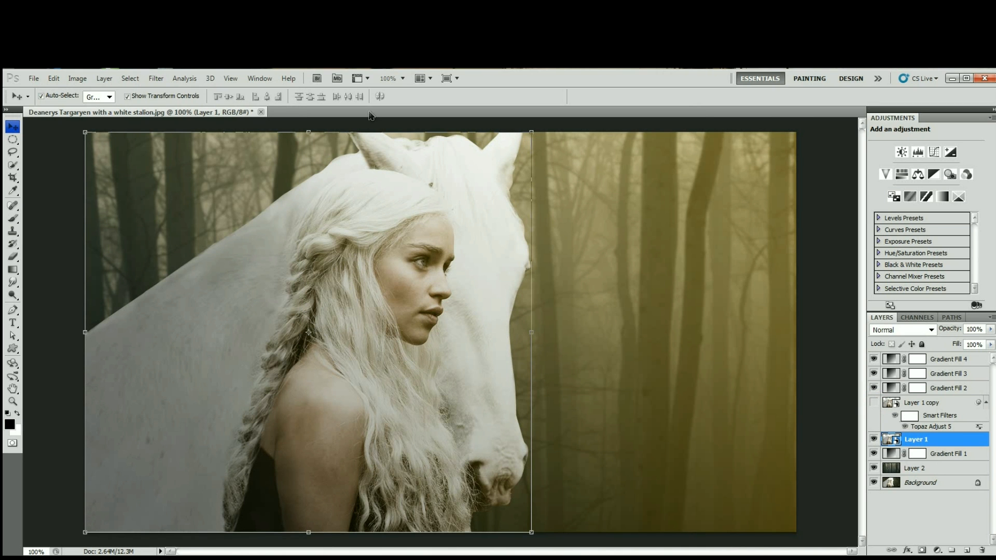
left_click(151, 79)
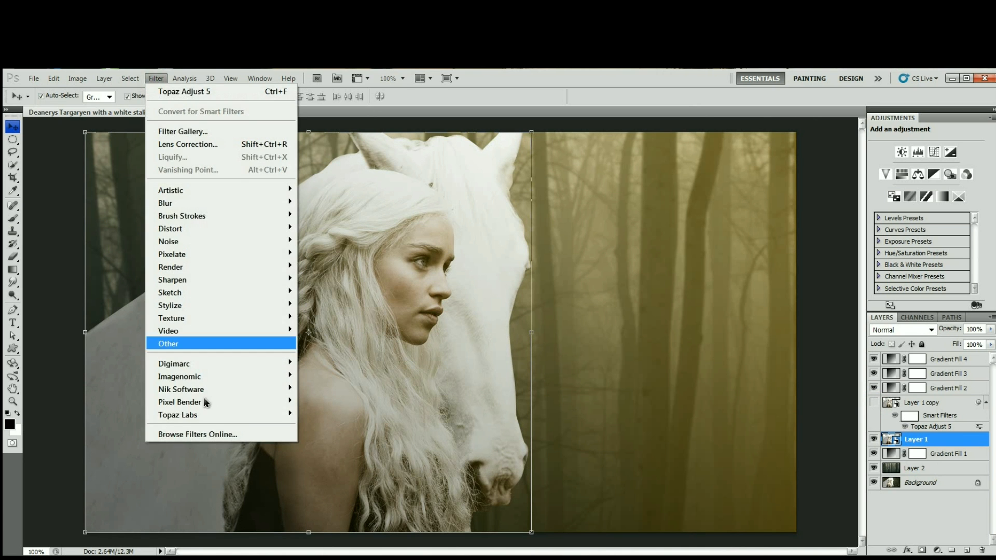
mouse_move(236, 407)
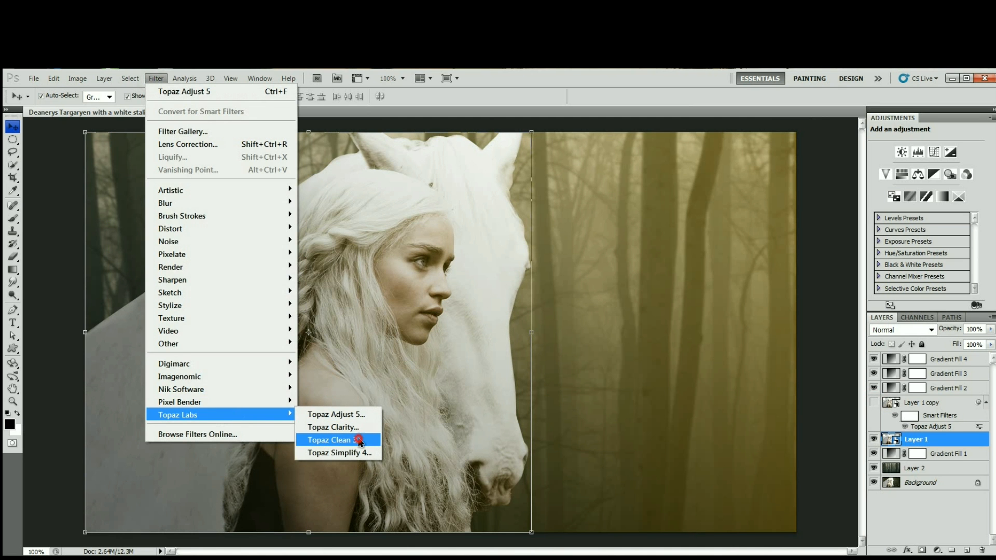
left_click(359, 440)
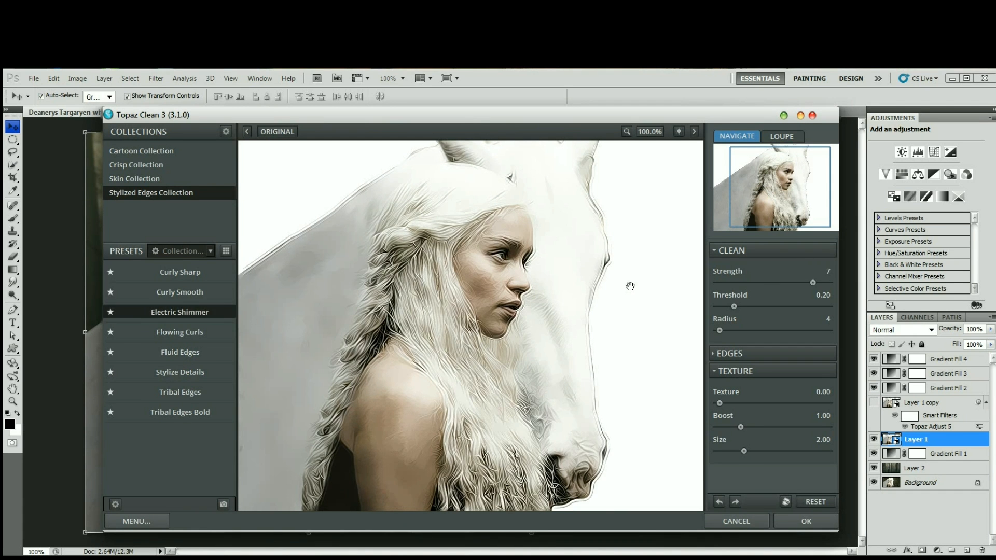
Apply Topaz Clean 3 to Layer 1 with the Electric Shimmer preset and Strength set to 4.
mouse_move(185, 318)
left_click(759, 283)
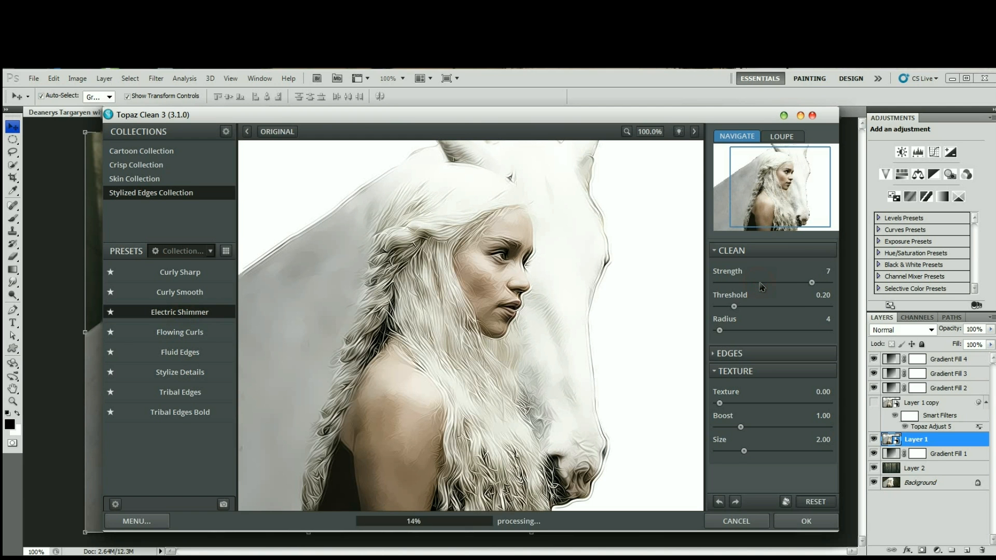
left_click(760, 283)
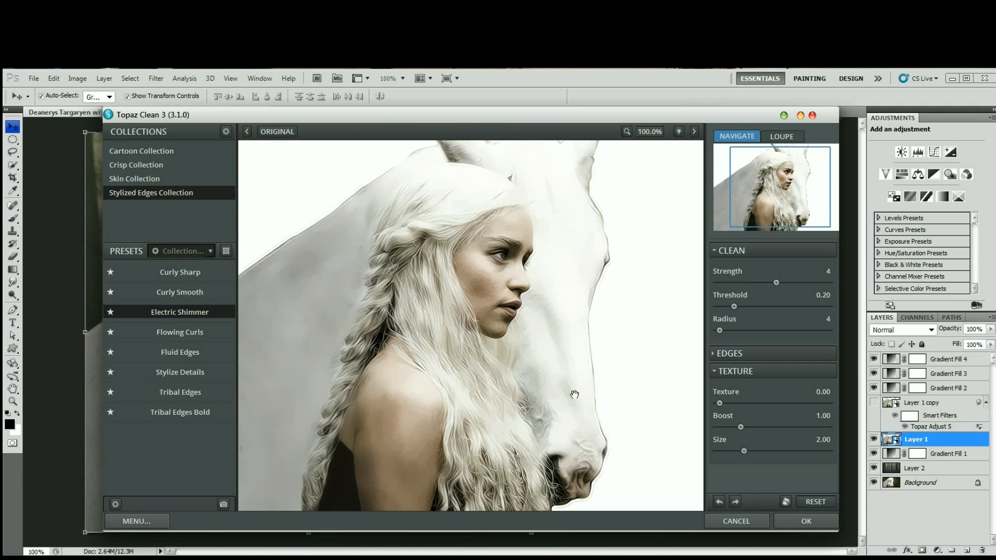
left_click(804, 520)
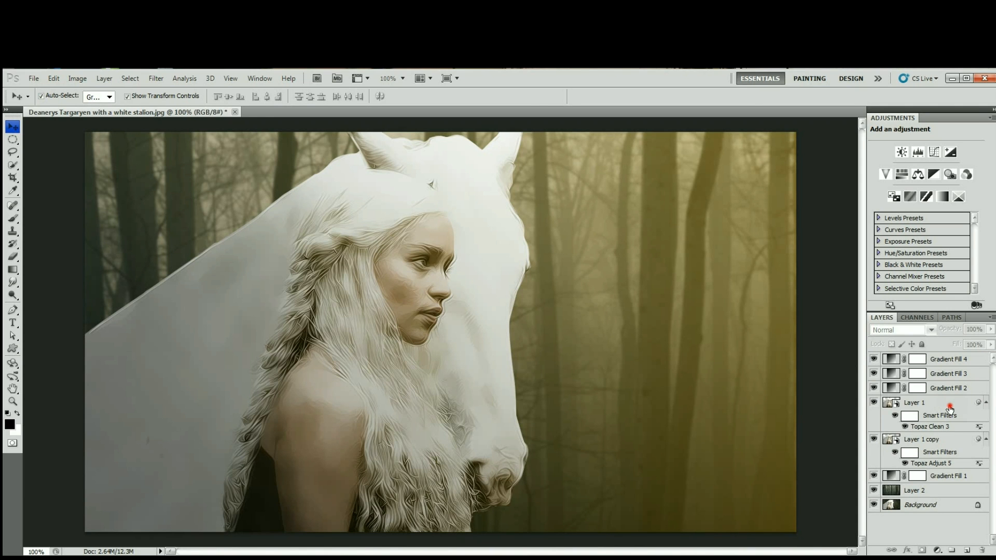
Show Layer 1 copy, place Layer 1 above it at 50% opacity, and compare the image with Layer 1 hidden and shown.
left_click(950, 404)
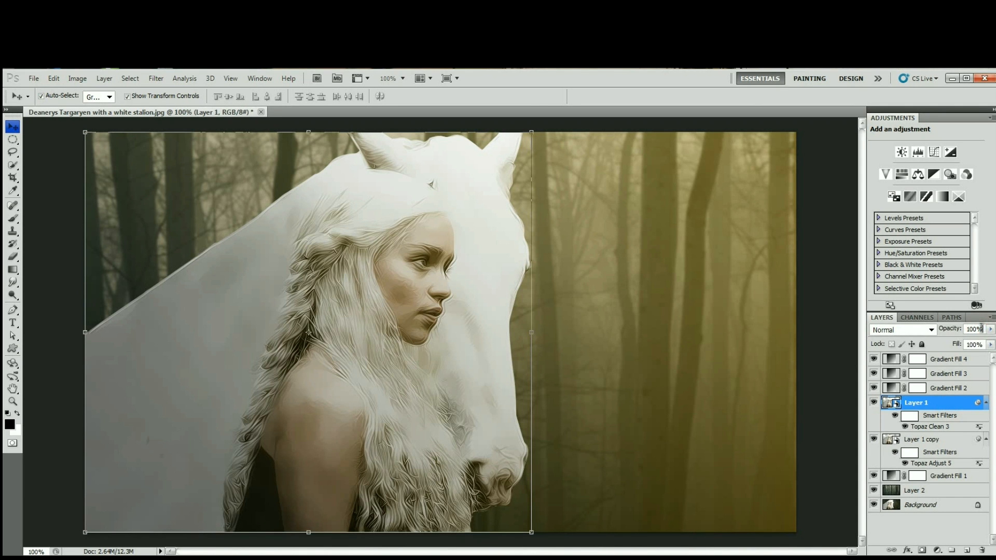
key("BackSpace")
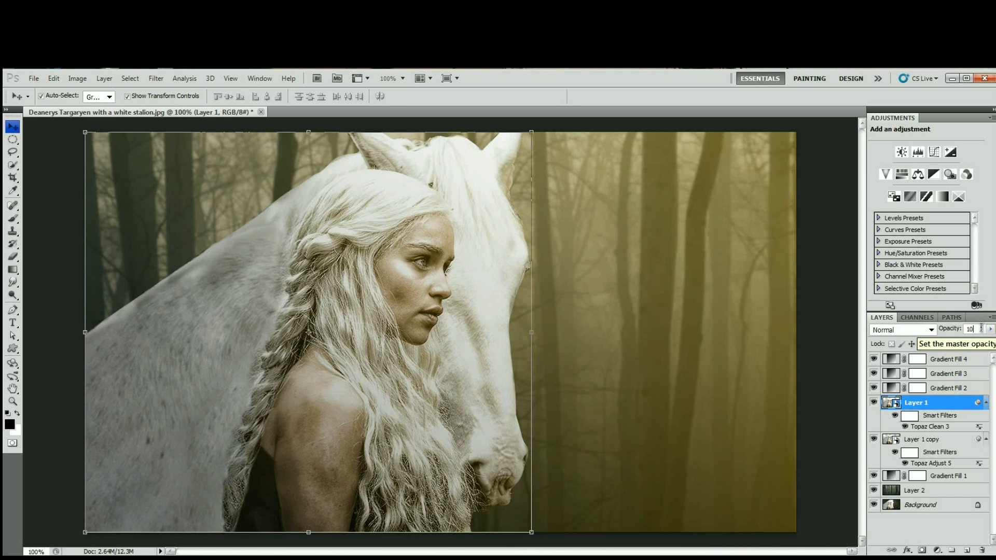
key("BackSpace")
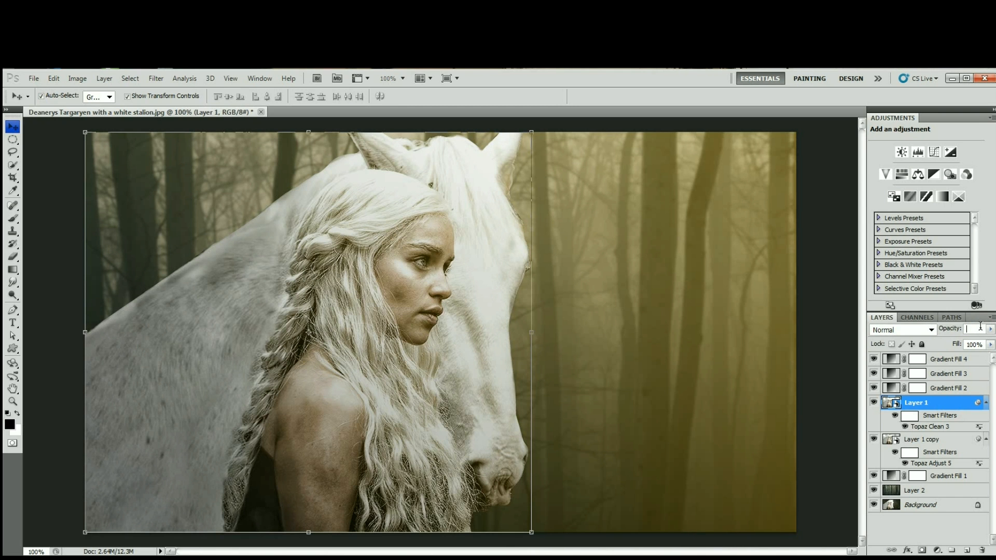
type("50")
left_click(851, 339)
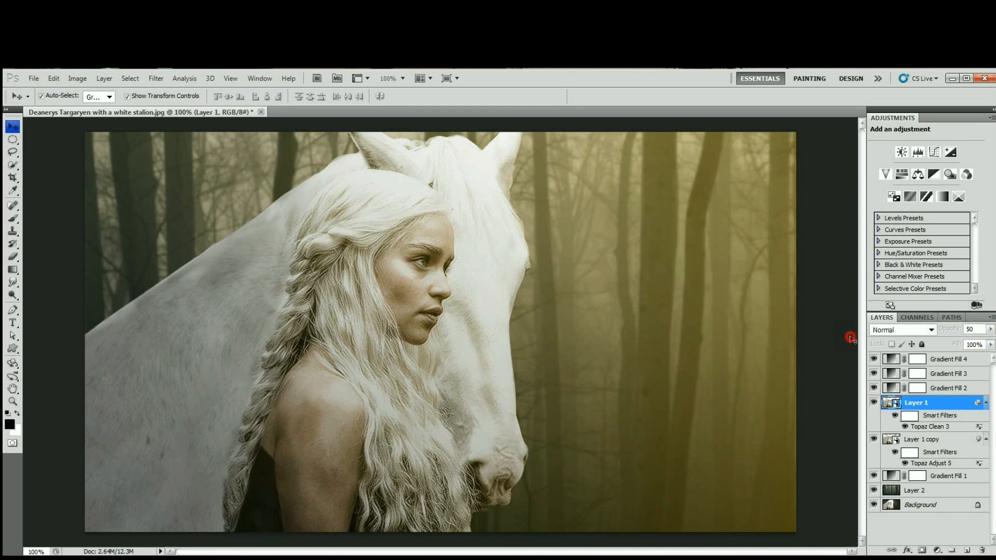
left_click(873, 402)
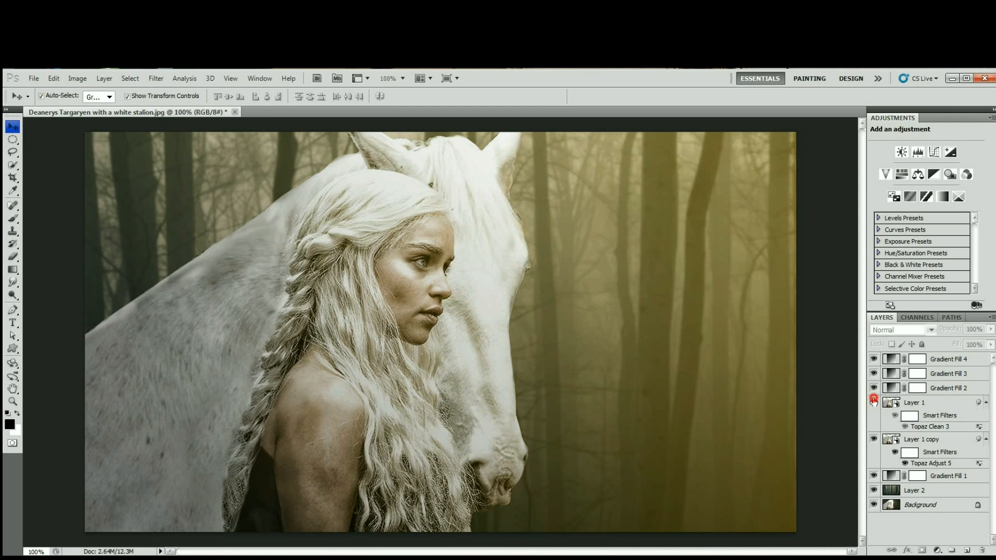
left_click(874, 401)
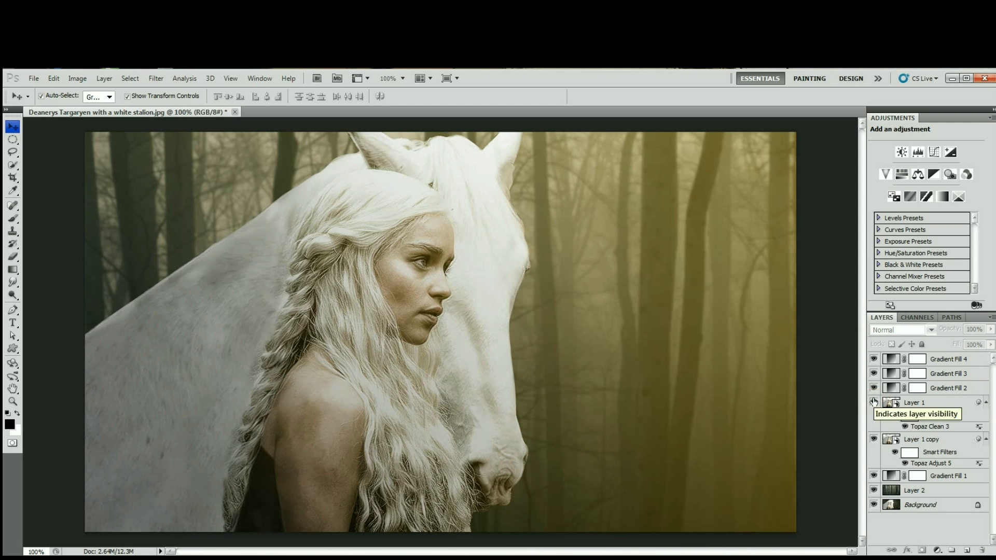
Merge Layer 1 and Layer 1 copy into a single layer and keep it selected.
left_click(916, 402)
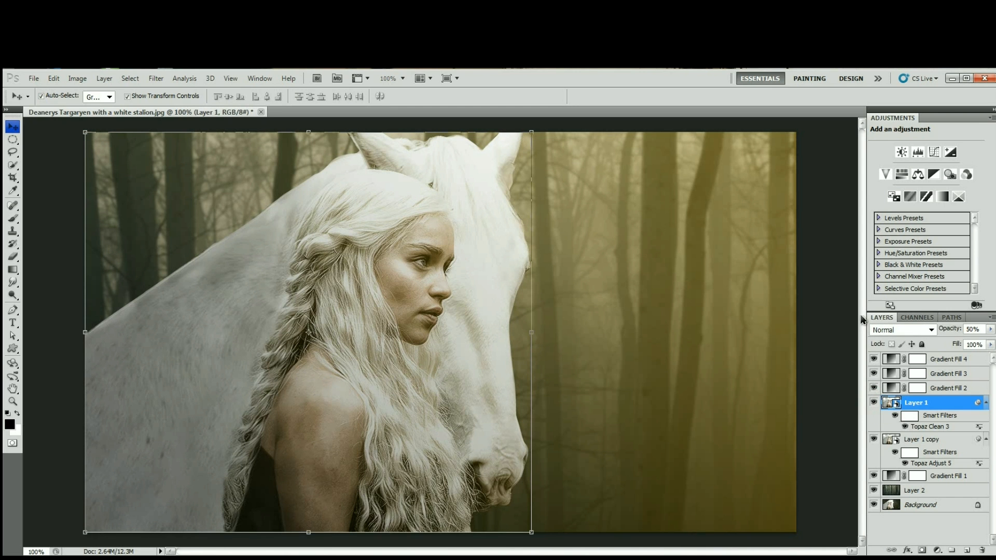
left_click(951, 441, "ctrl")
right_click(951, 441)
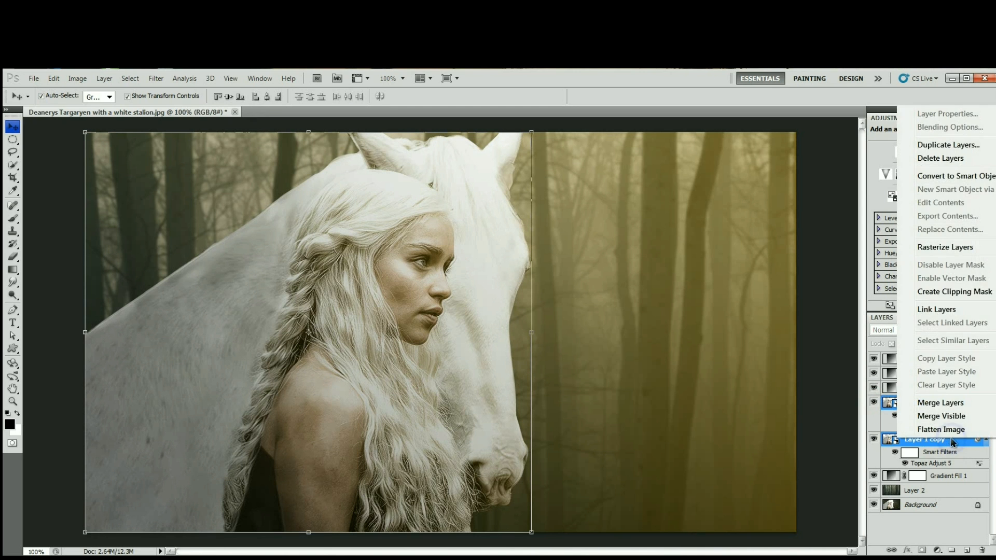
left_click(951, 404)
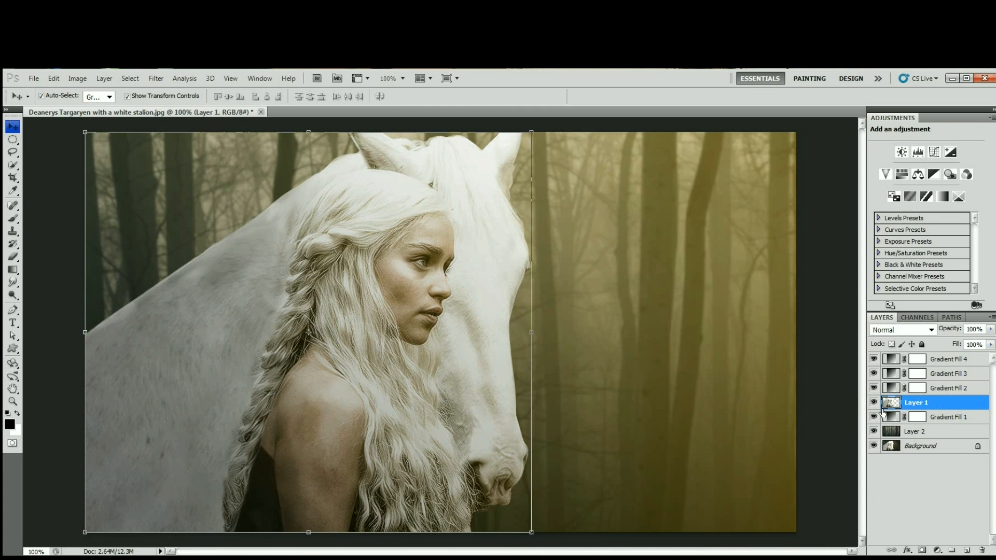
left_click(826, 357)
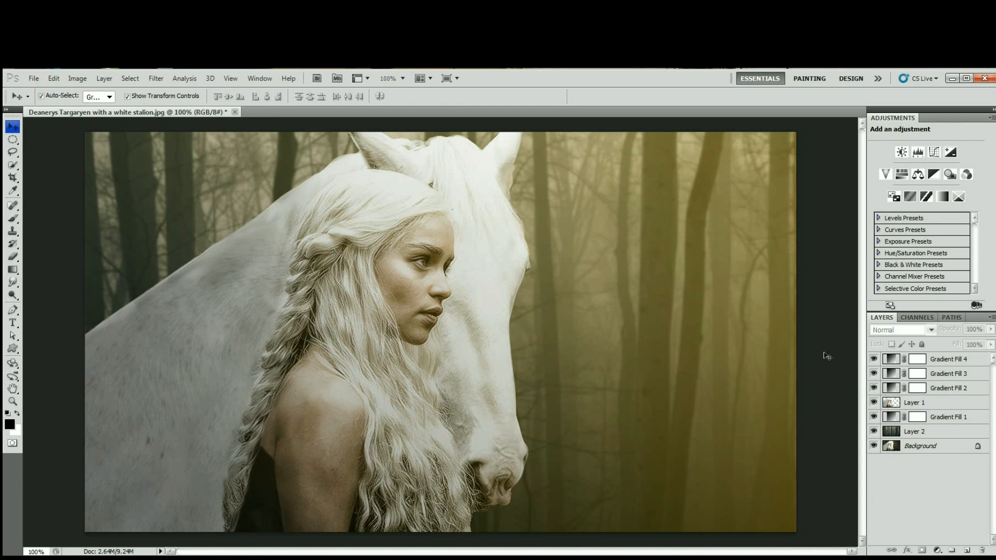
key("ctrl+z")
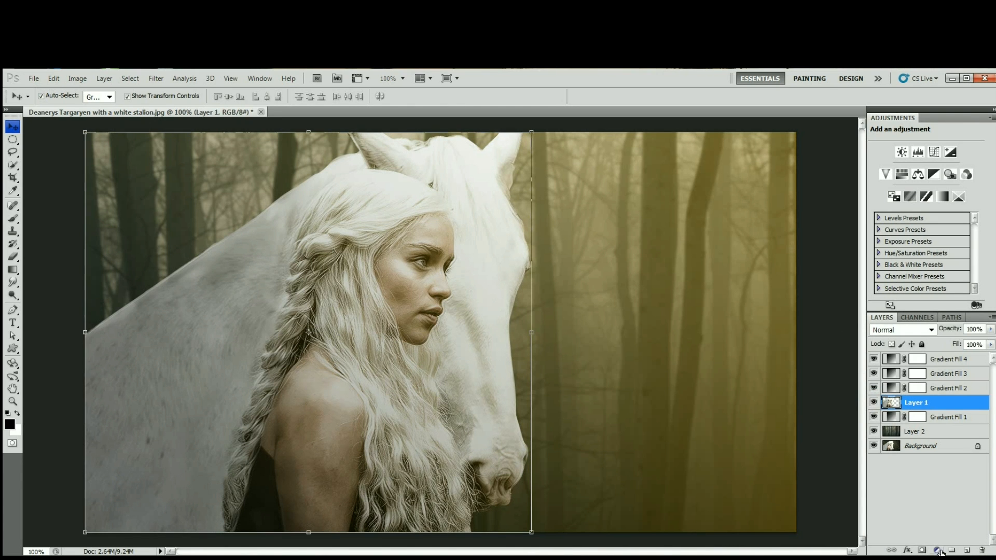
Add a Curves adjustment layer above Layer 1, setting the Blue channel's black point output to 18 and white point output to 216.
left_click(938, 550)
left_click(948, 371)
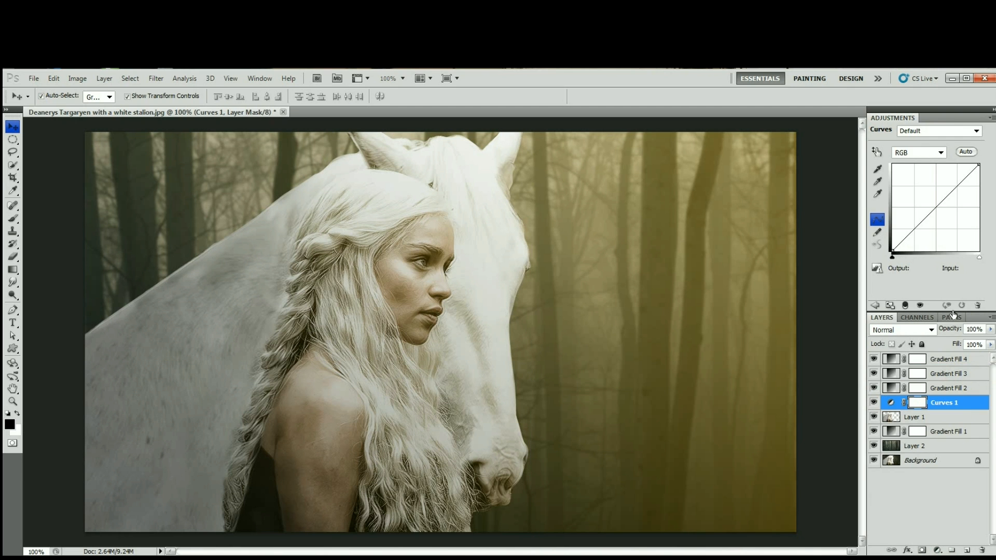
left_click(941, 153)
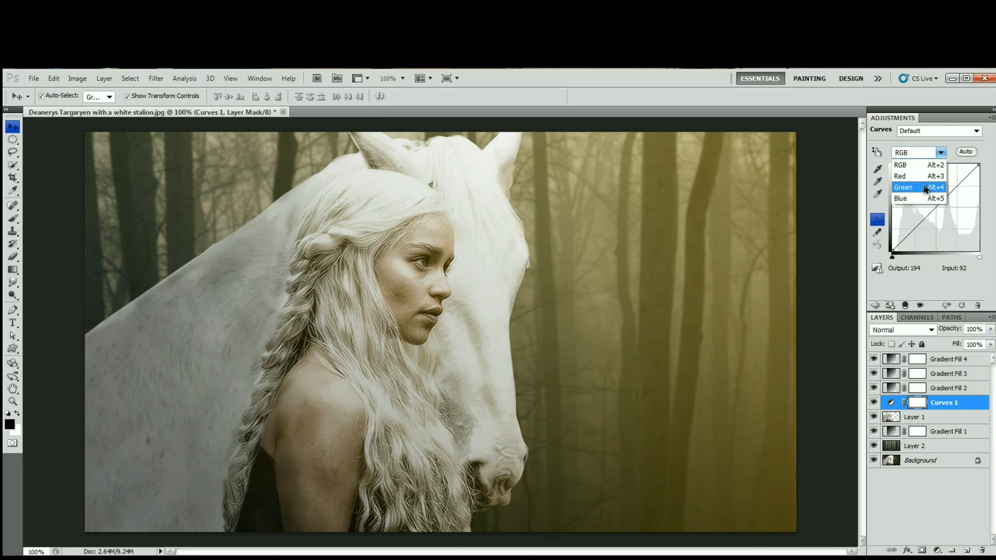
left_click(920, 203)
left_click_drag(893, 251, 892, 244)
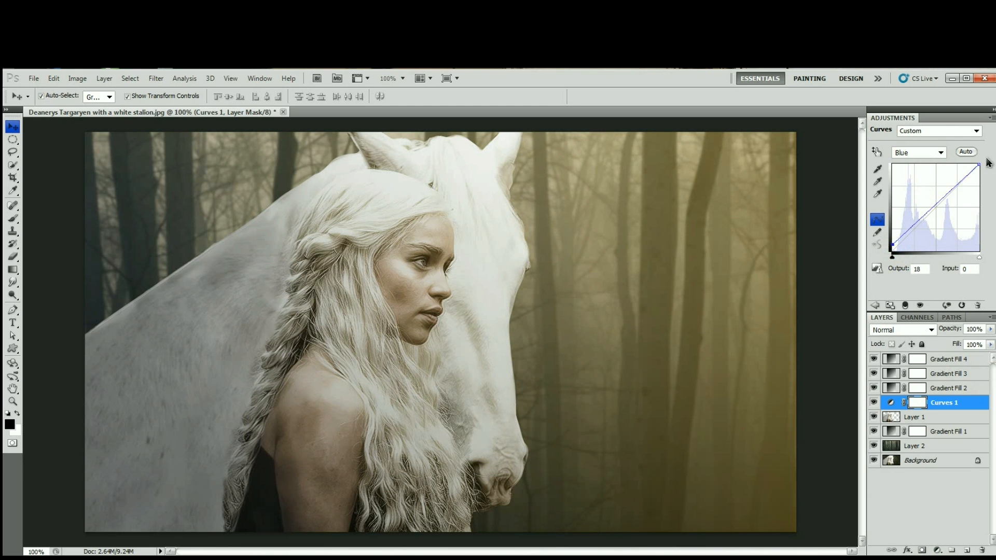
left_click_drag(979, 165, 982, 172)
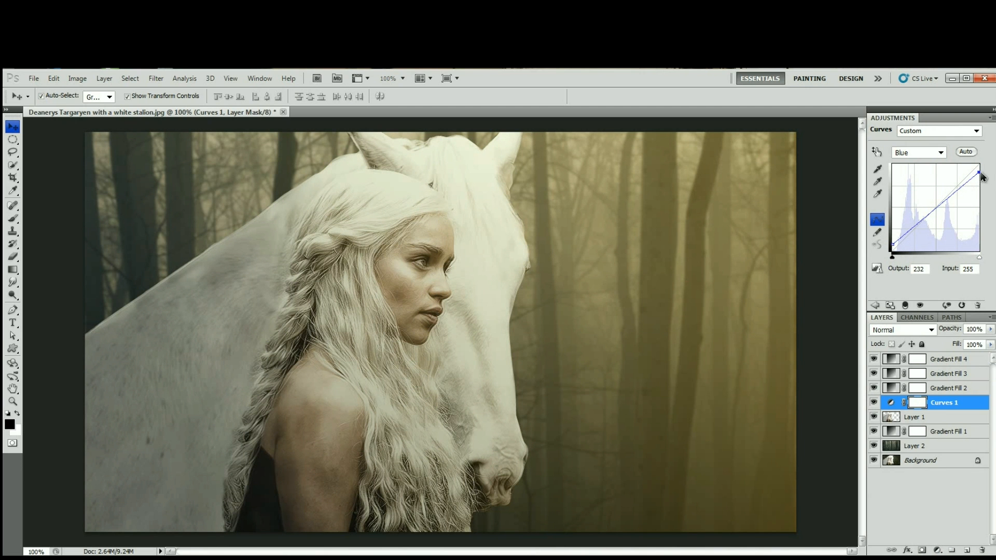
left_click_drag(979, 173, 982, 180)
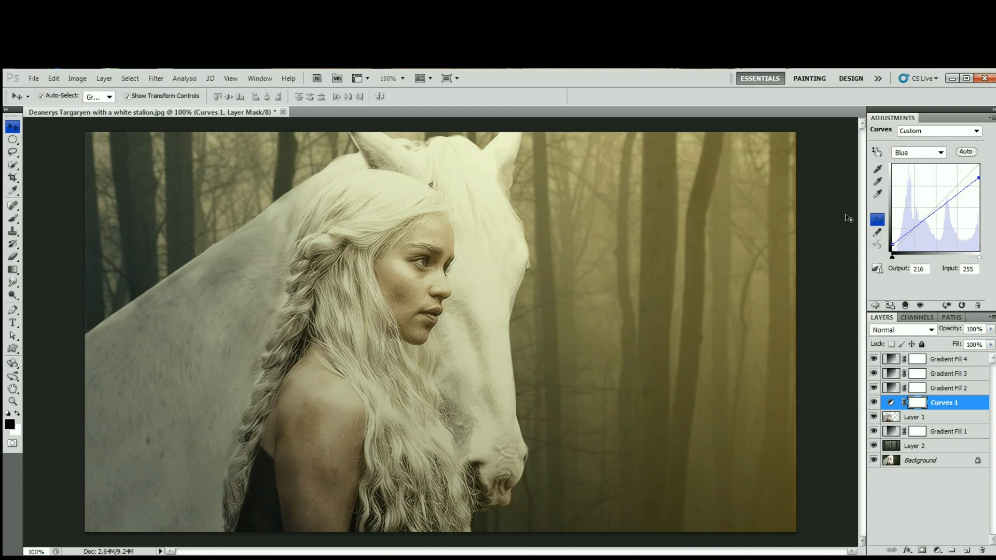
left_click(846, 216)
Enable an Inner Shadow effect in Layer 1's layer style and show its settings.
left_click(892, 418)
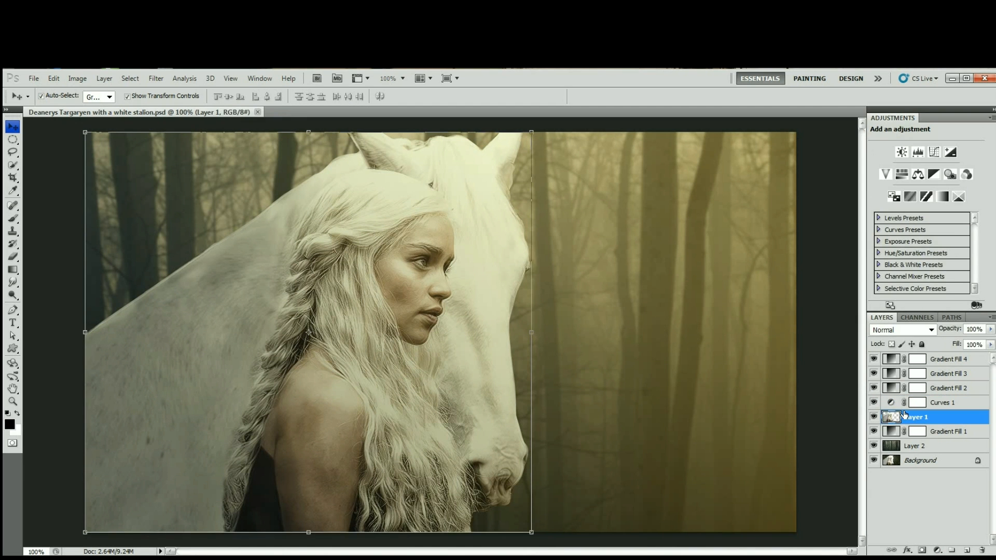
double_click(891, 417)
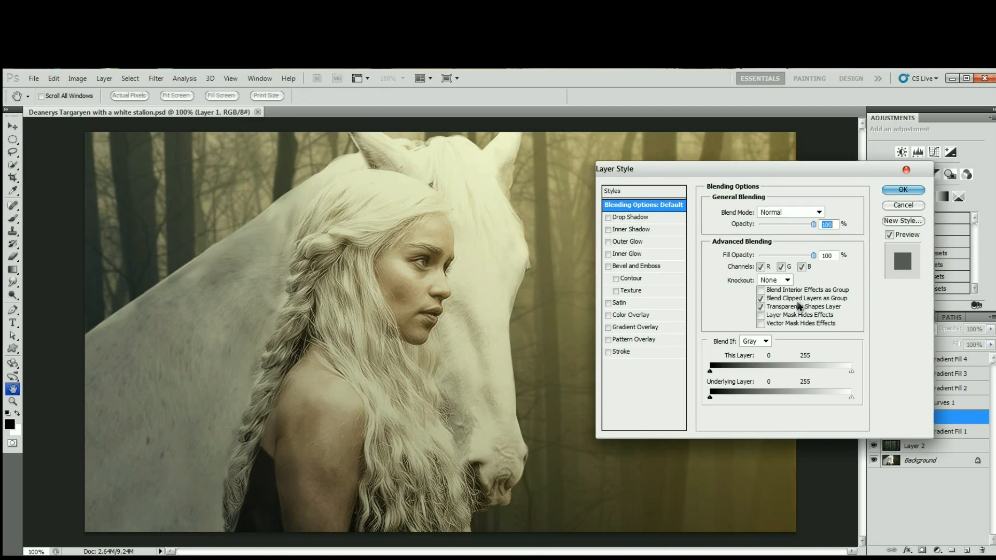
left_click(607, 230)
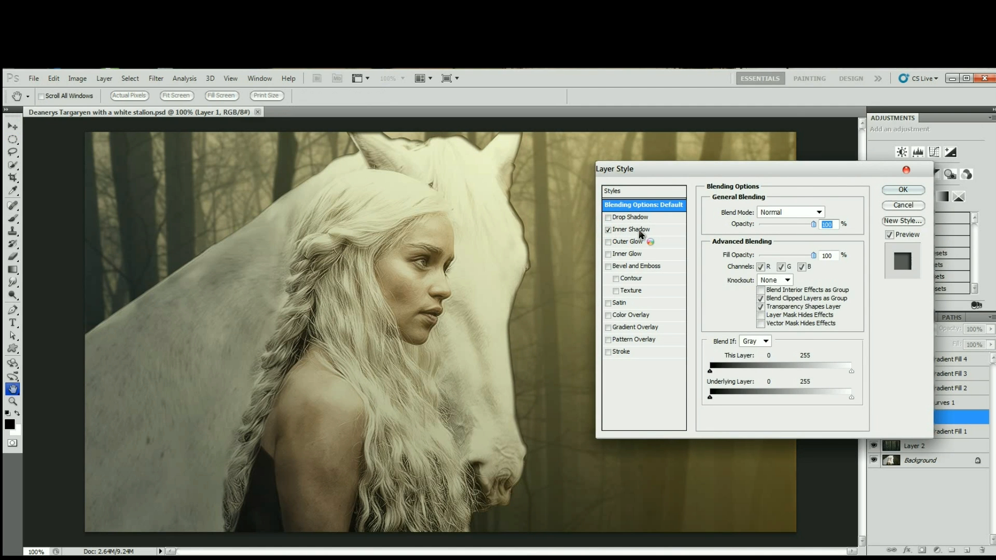
left_click(638, 229)
Set Layer 1's inner shadow color to dark brown 543803.
left_click(820, 211)
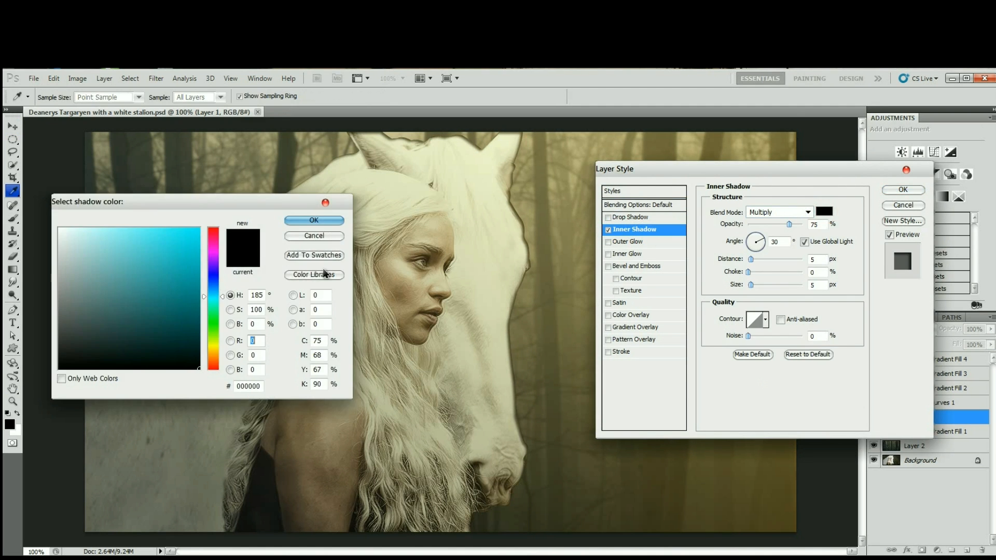
left_click_drag(213, 360, 213, 353)
left_click(195, 323)
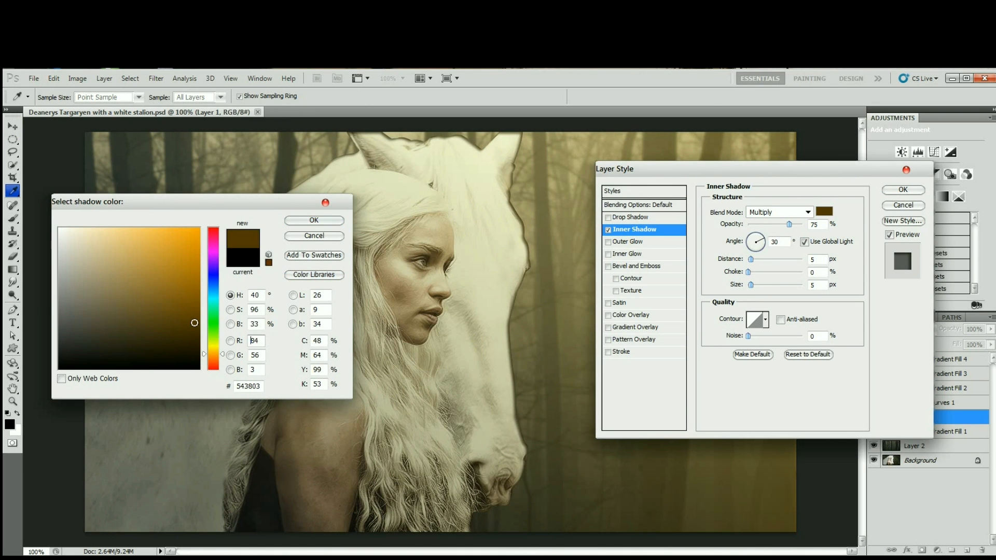
key("F1")
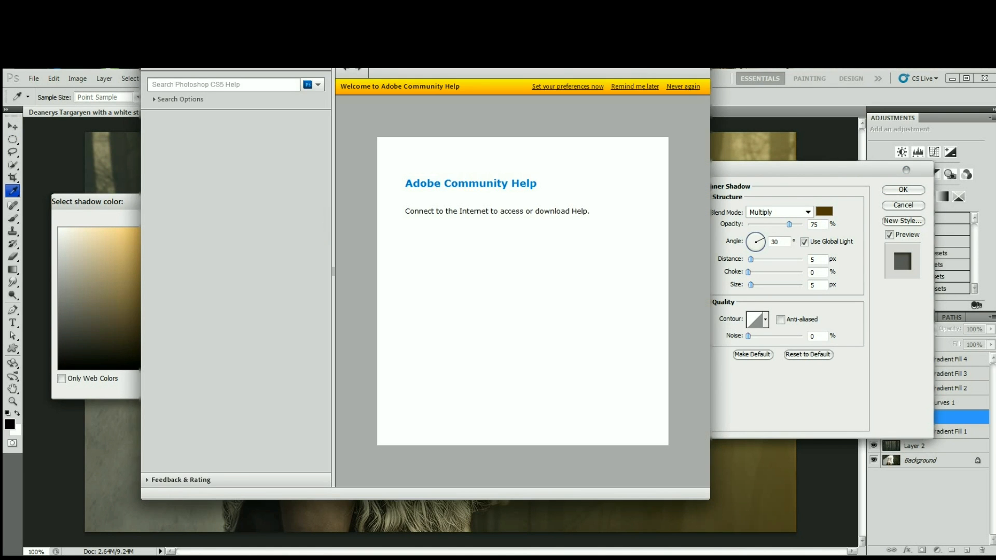
left_click(683, 51)
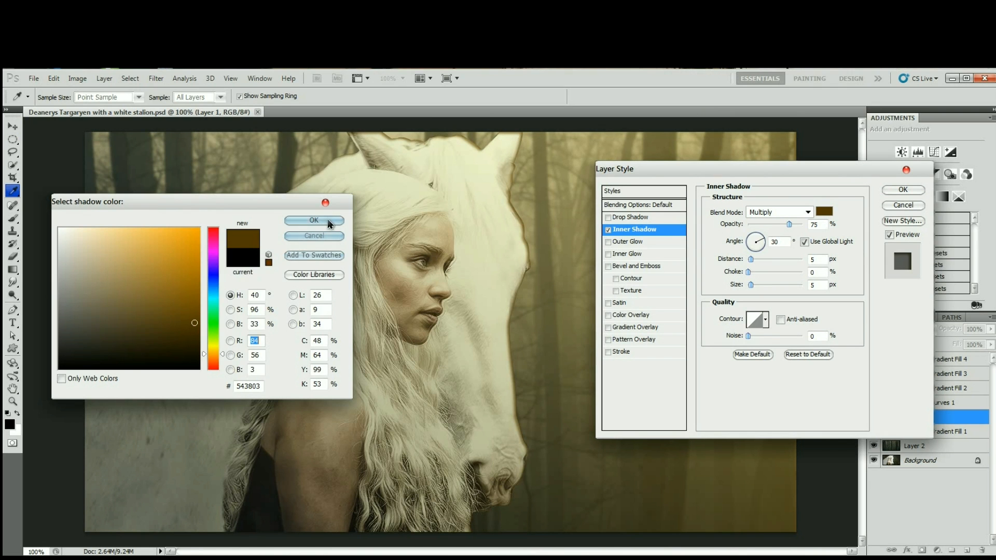
left_click(328, 222)
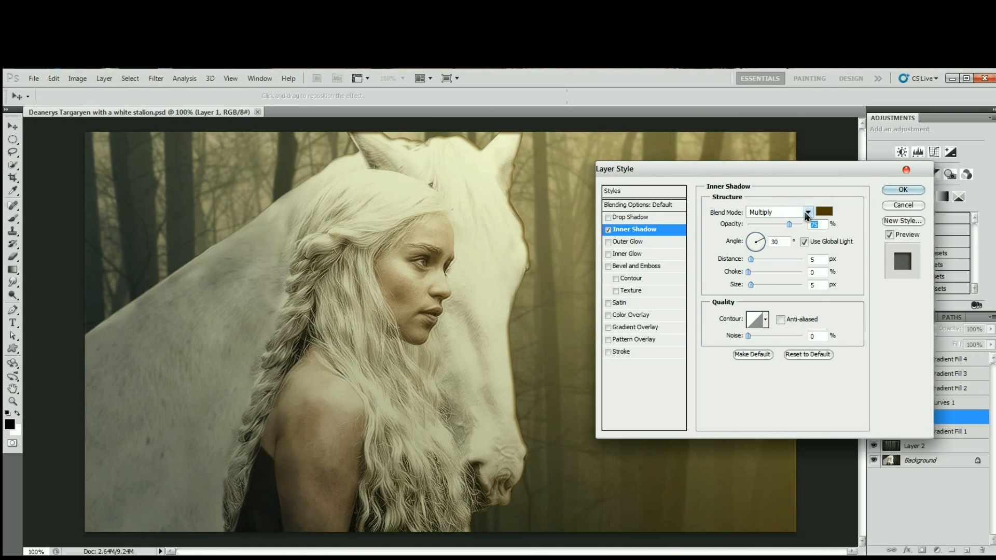
Set the inner shadow's blend mode to Color Dodge with a distance of 10 px and size of 10 px, and apply the style.
left_click(808, 213)
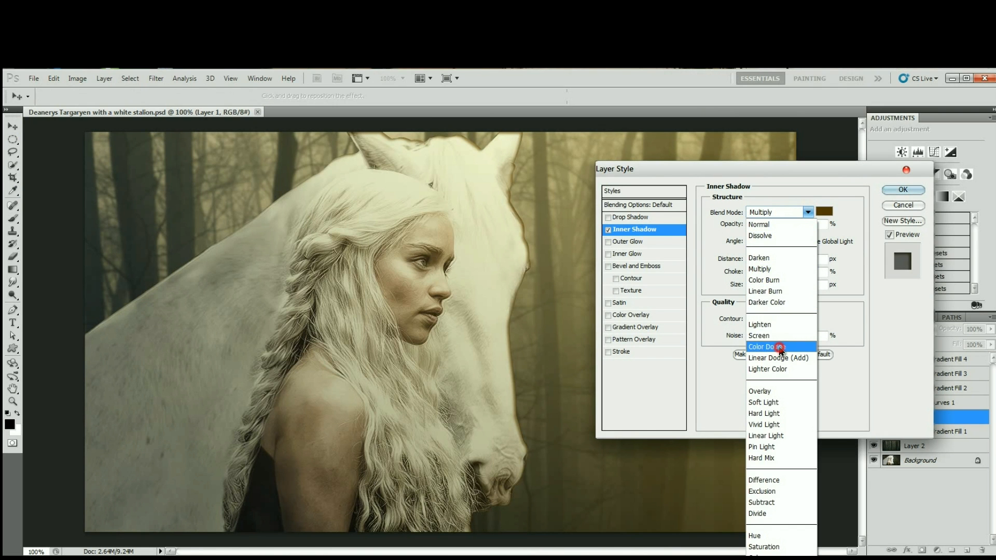
left_click(779, 346)
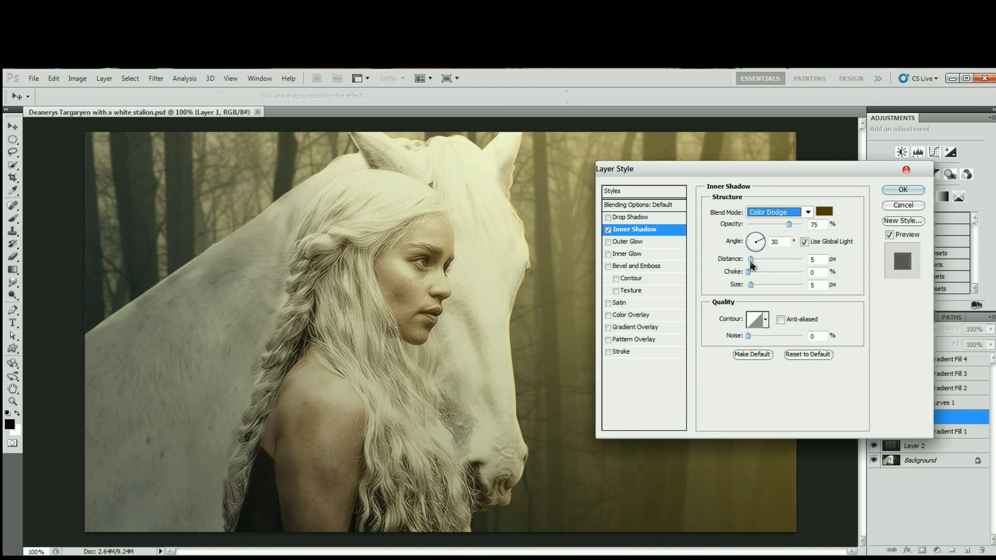
left_click(752, 260)
left_click_drag(753, 264, 753, 285)
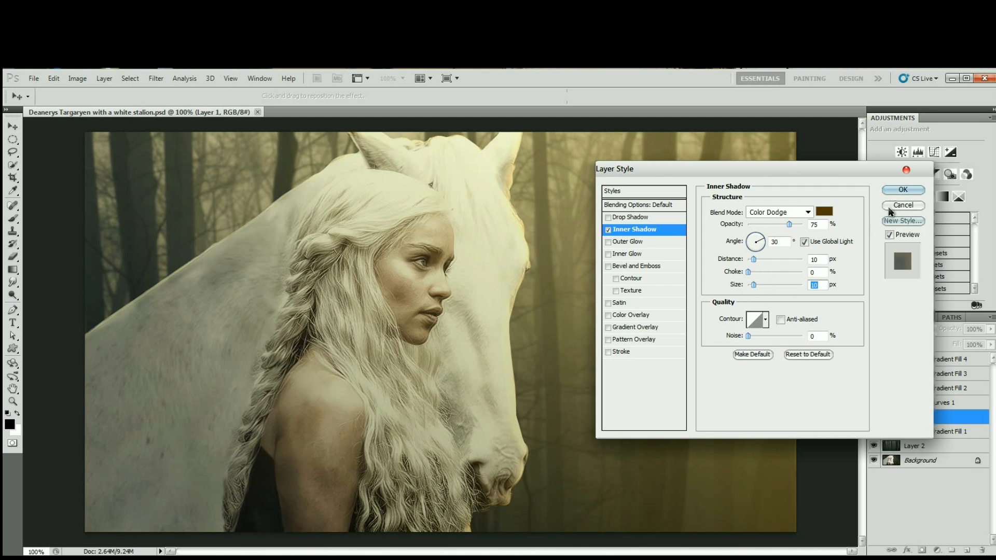
left_click(895, 192)
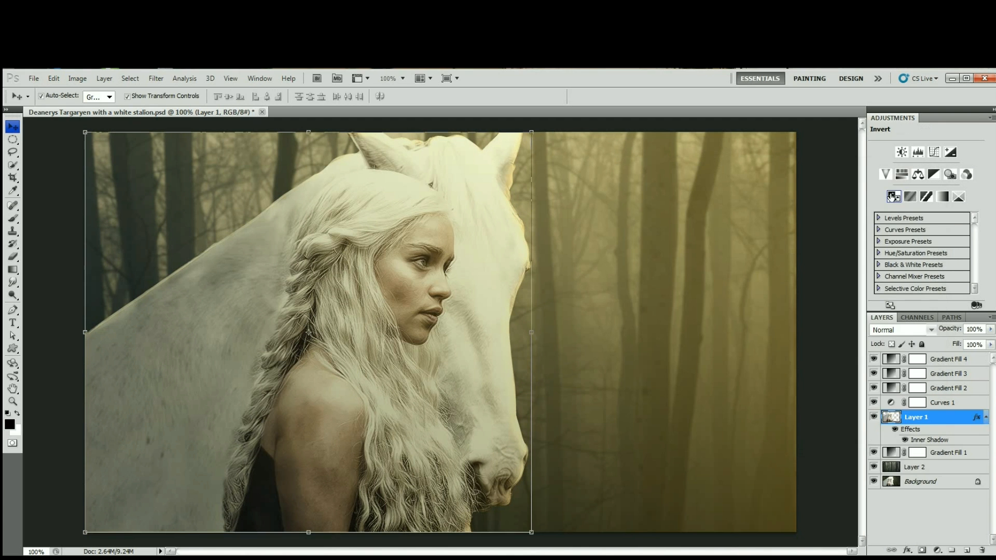
Put a 50% gray fill at 100% opacity on its own new layer directly above Layer 1.
key("i")
key("shift+F5")
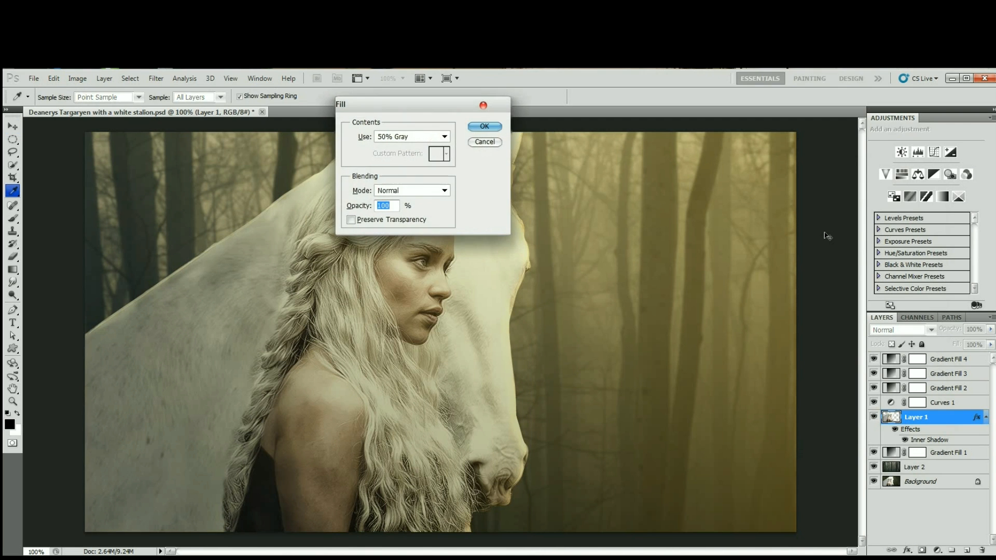
left_click(484, 126)
key("v")
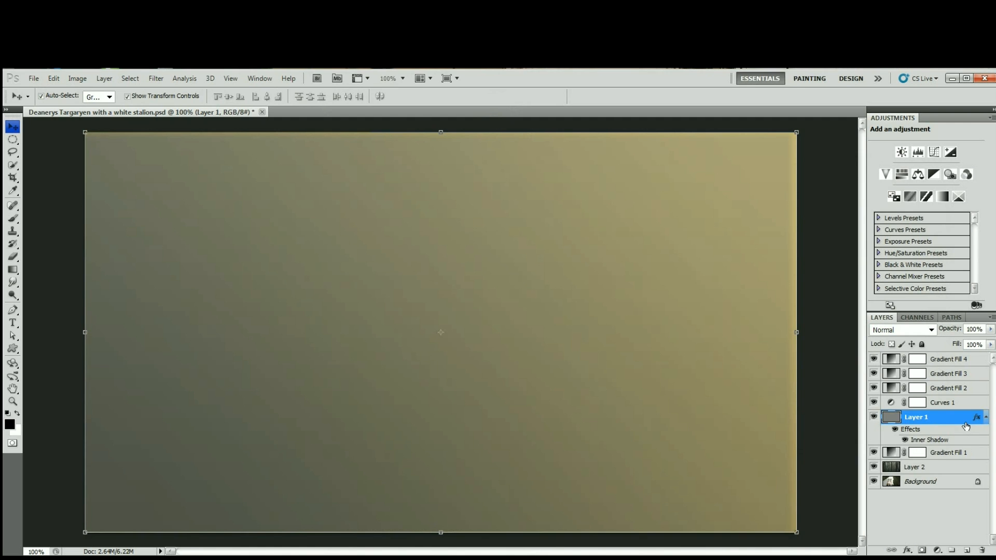
key("ctrl+shift+j")
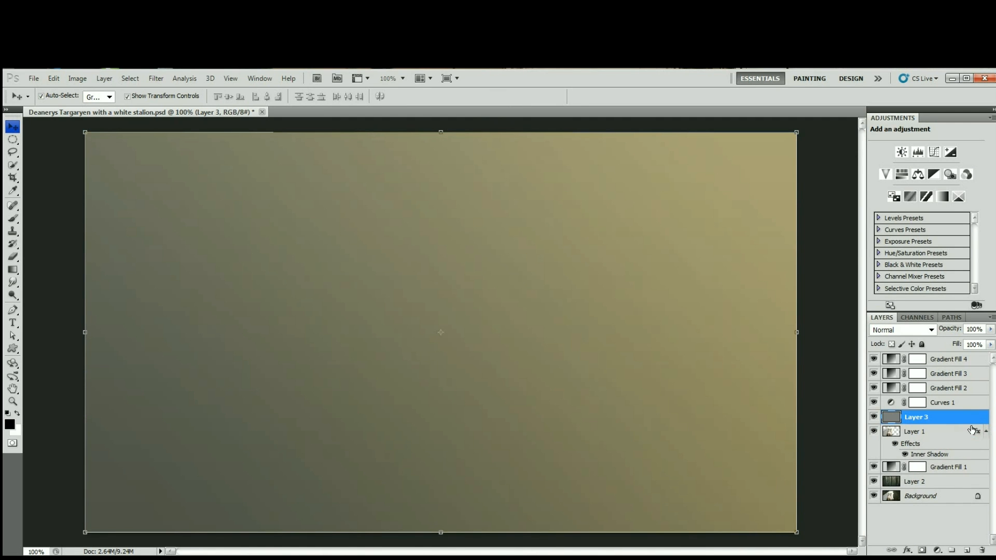
Clip the gray Layer 3 to Layer 1 and set its blend mode to Overlay.
left_click(978, 424, "alt")
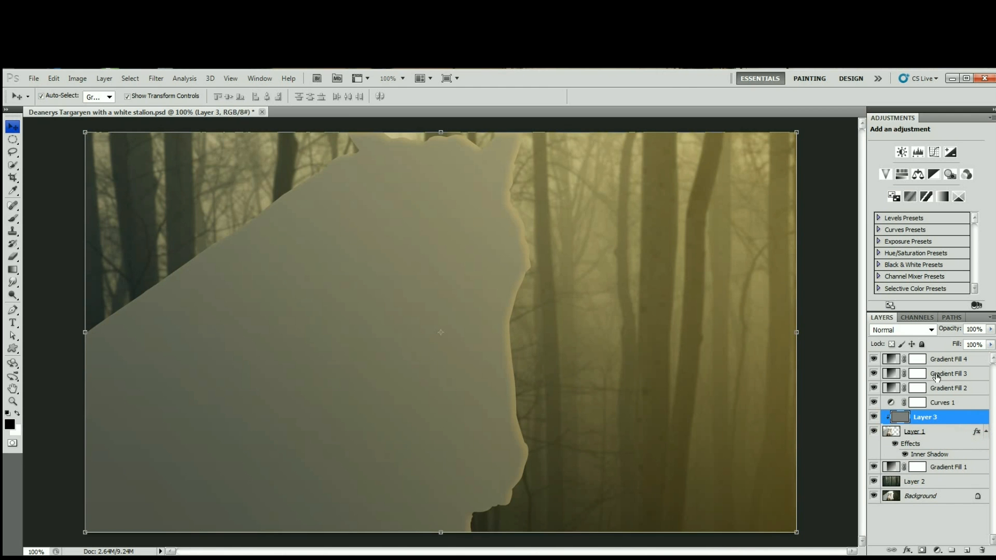
left_click(931, 330)
left_click(912, 160)
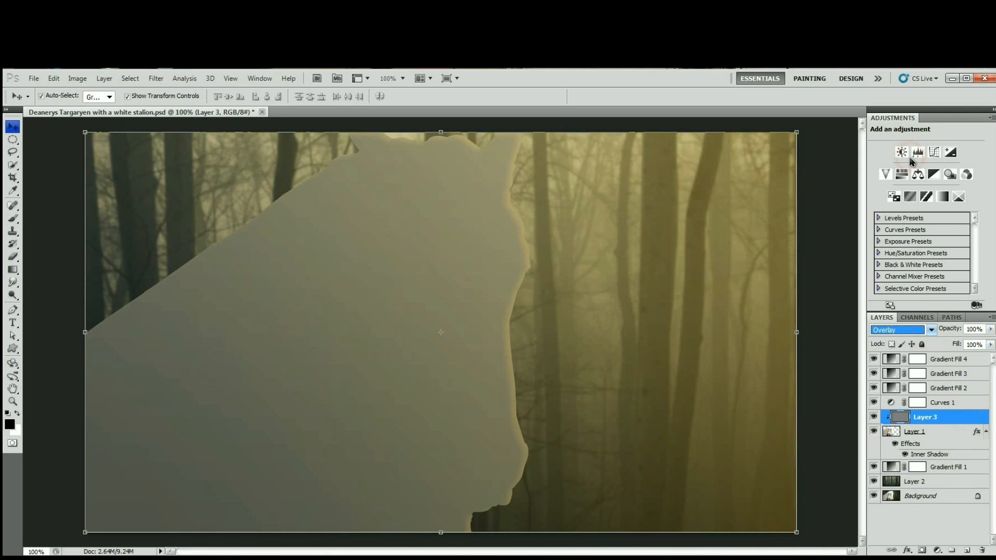
Dodge and burn the subject's midtones on Layer 3 at 34% exposure, and compare the image with that layer hidden and shown.
key("o")
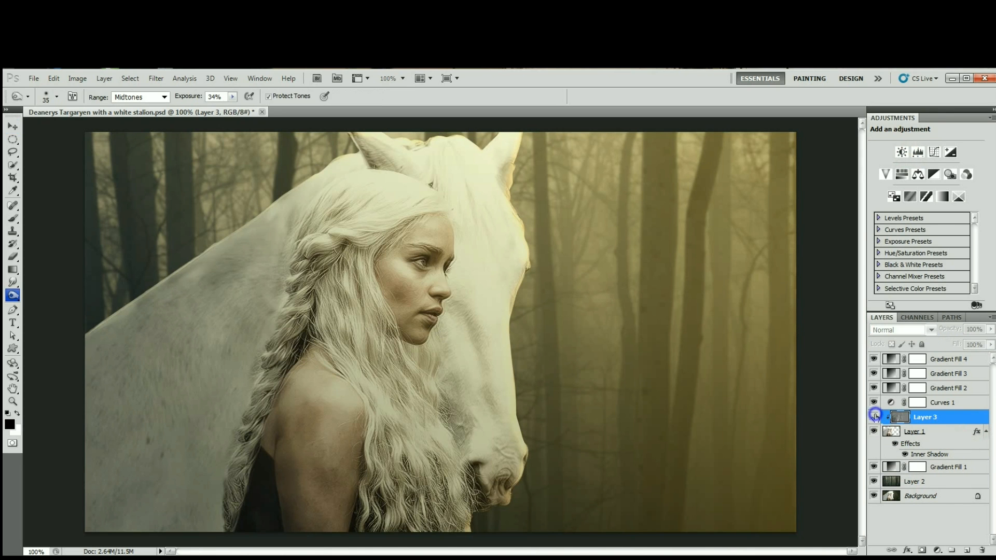
left_click(874, 419)
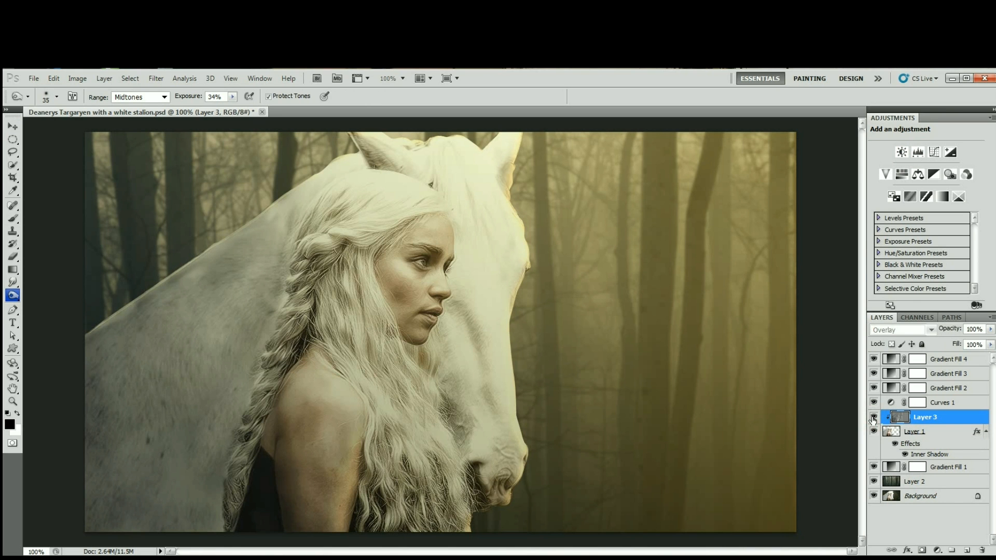
left_click(873, 418)
left_click(873, 419)
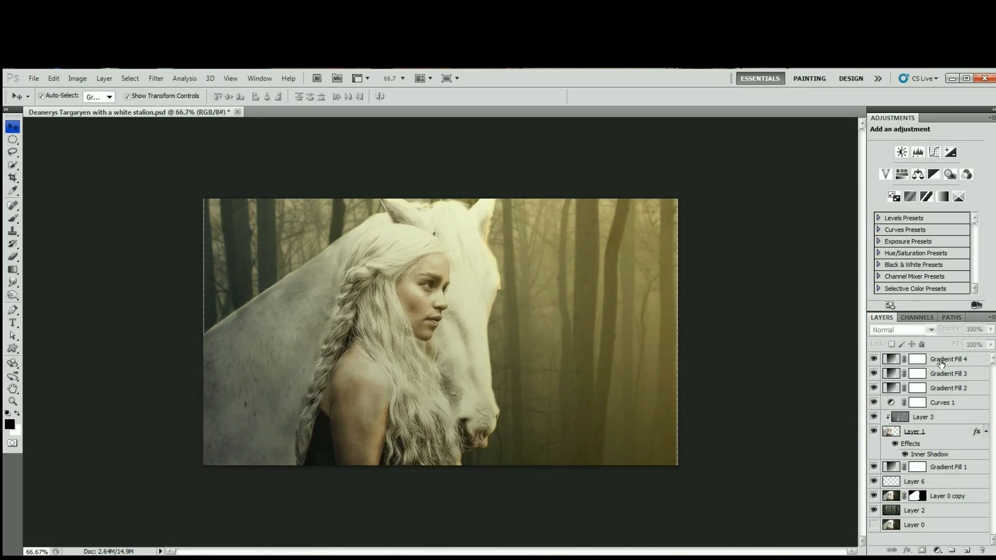
Merge all visible layers into Layer 2, leaving the hidden Layer 0 separate.
left_click(934, 510)
right_click(933, 509)
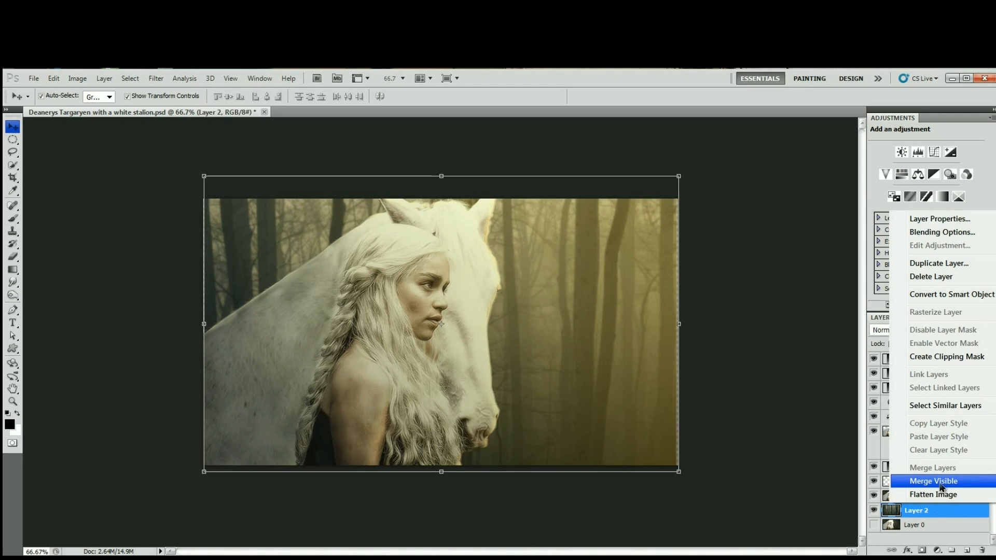
left_click(941, 487)
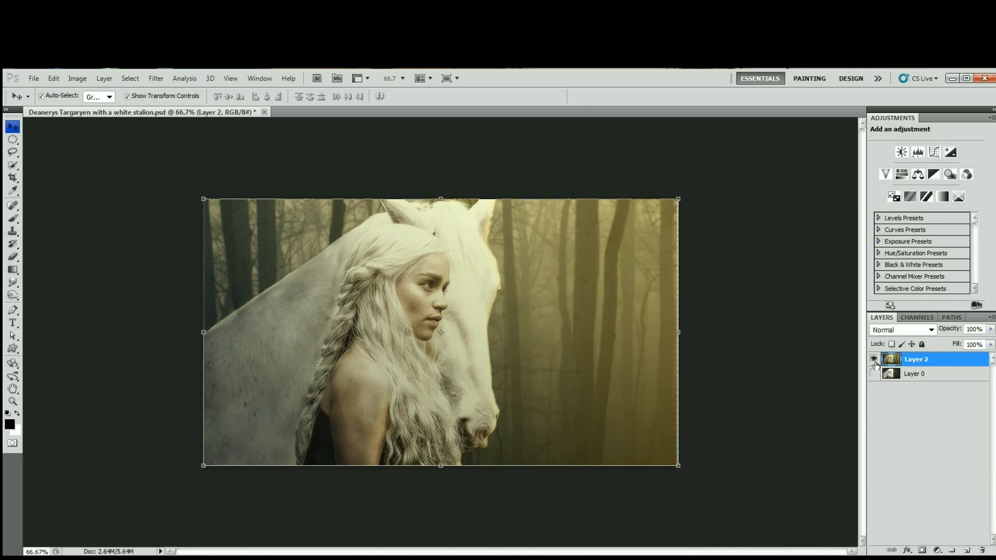
Save the merged document in Photoshop PSD format under the name Deanerys Targaryen with a white stalion.
left_click(34, 79)
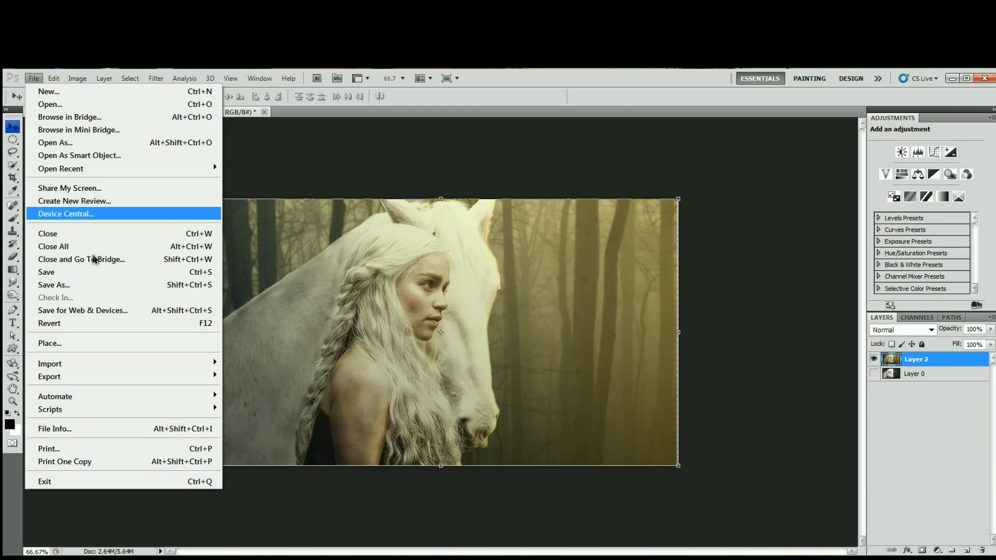
left_click(104, 285)
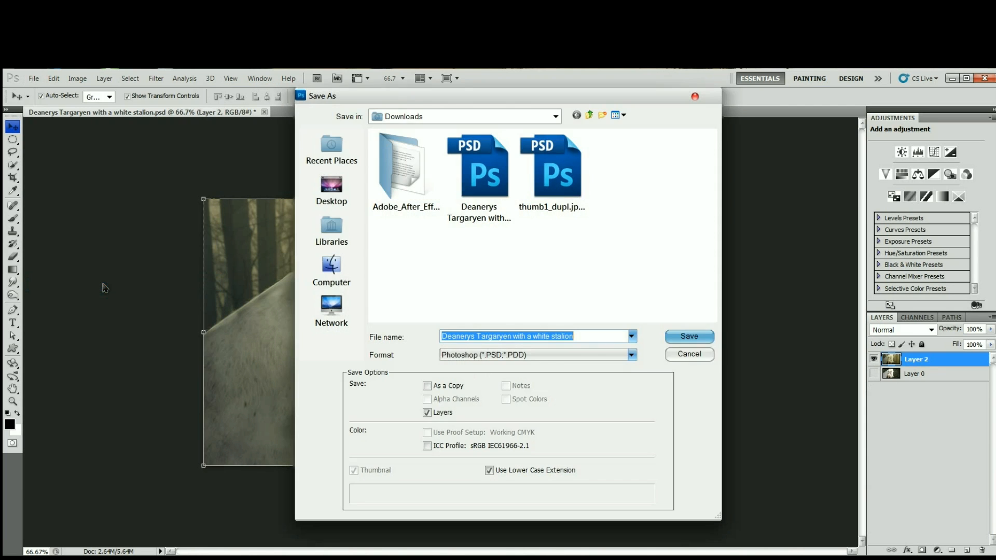
left_click(602, 357)
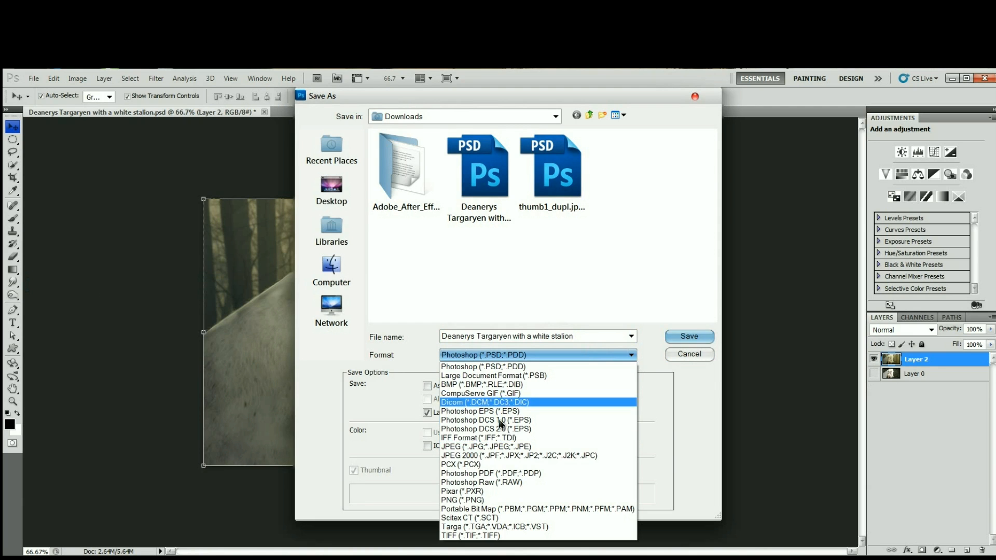
left_click(519, 365)
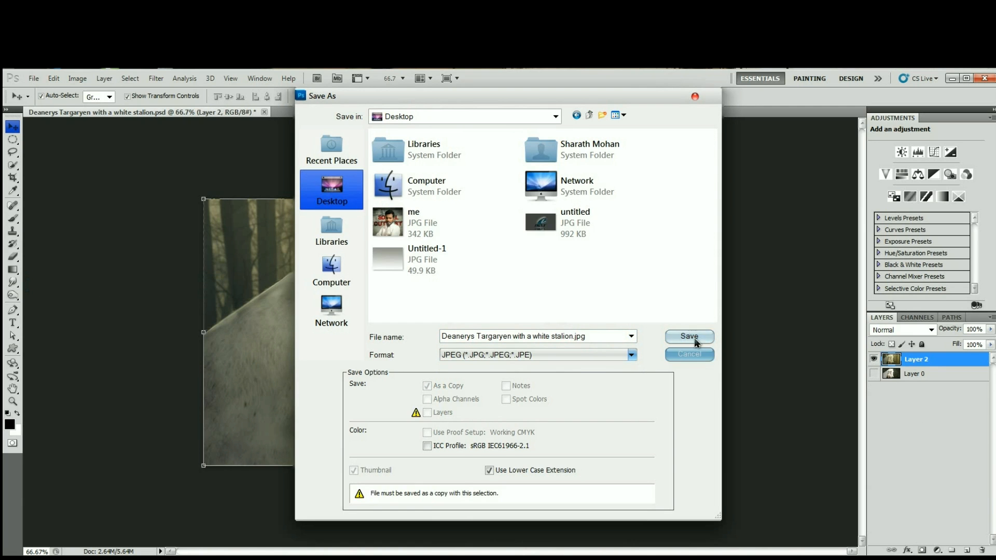
left_click(695, 337)
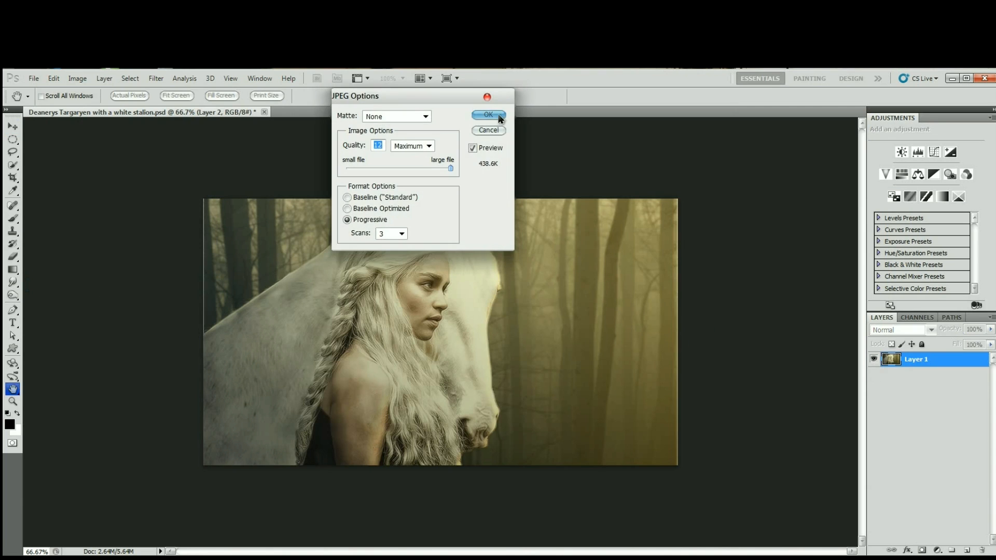
left_click(499, 116)
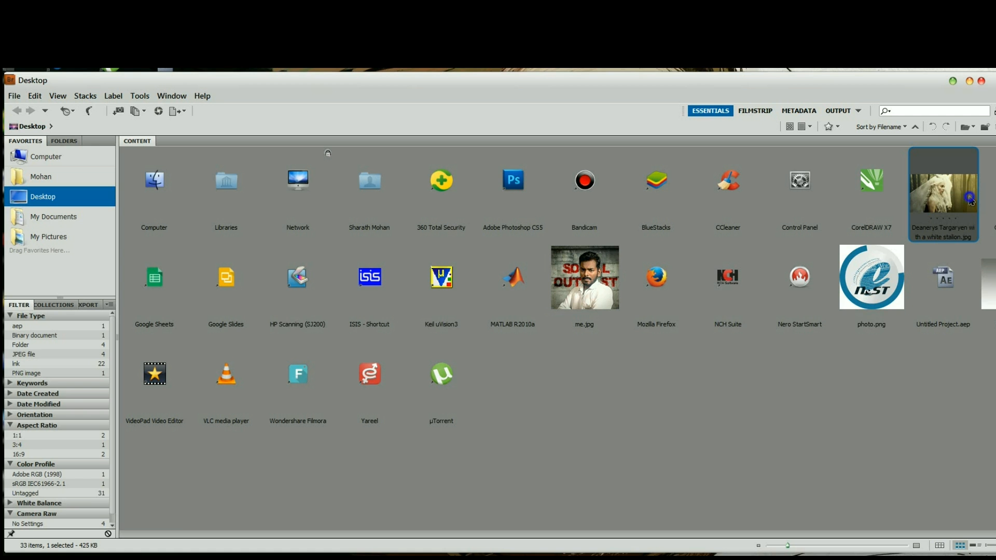
Switch to Adobe Bridge and open Deanerys Targaryen with a white stalion.jpg from the Desktop in Camera Raw.
right_click(970, 200)
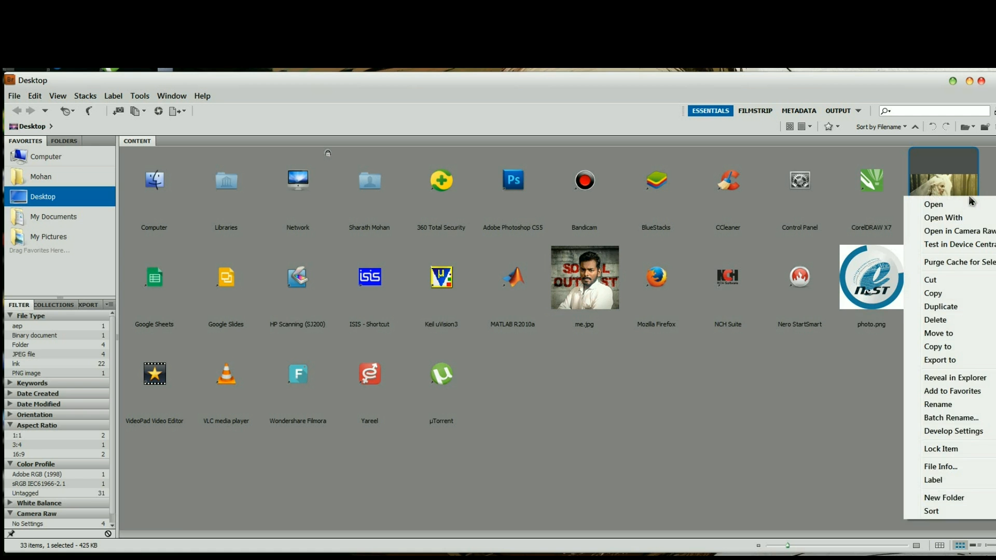
left_click(969, 233)
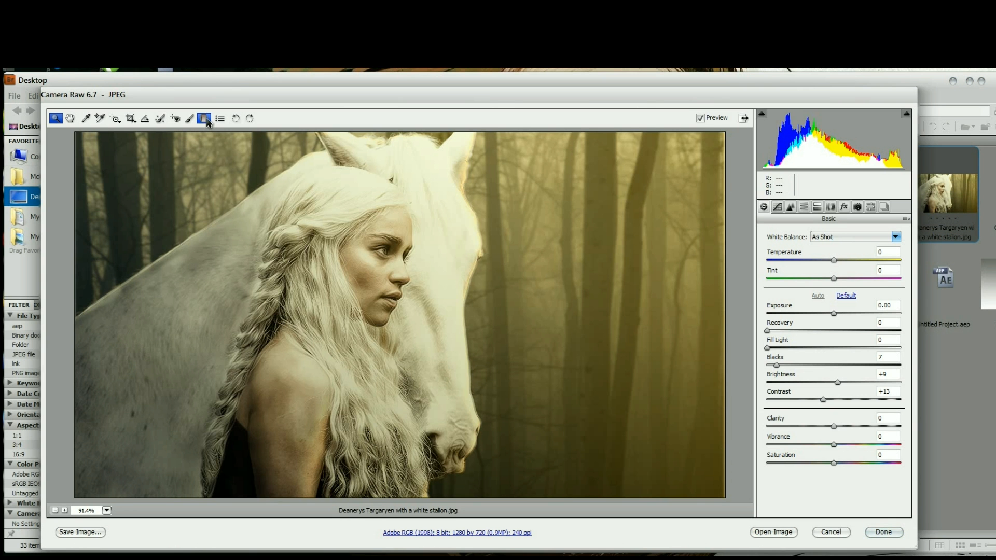
Add a graduated filter from the photo's lower-left corner to the woman's hair, with exposure about -1.7, brightness +11, contrast -22 and saturation +12.
left_click(205, 119)
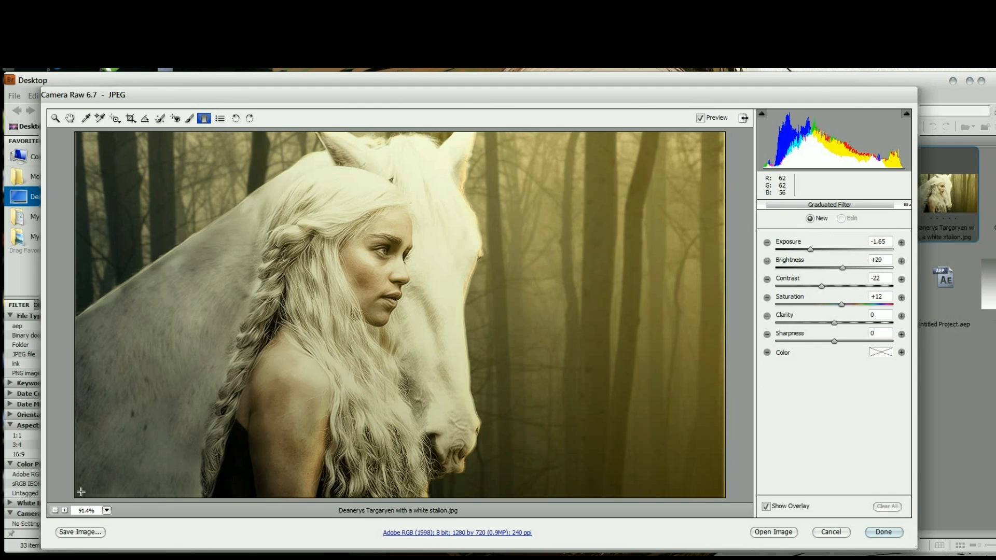
left_click_drag(75, 498, 323, 298)
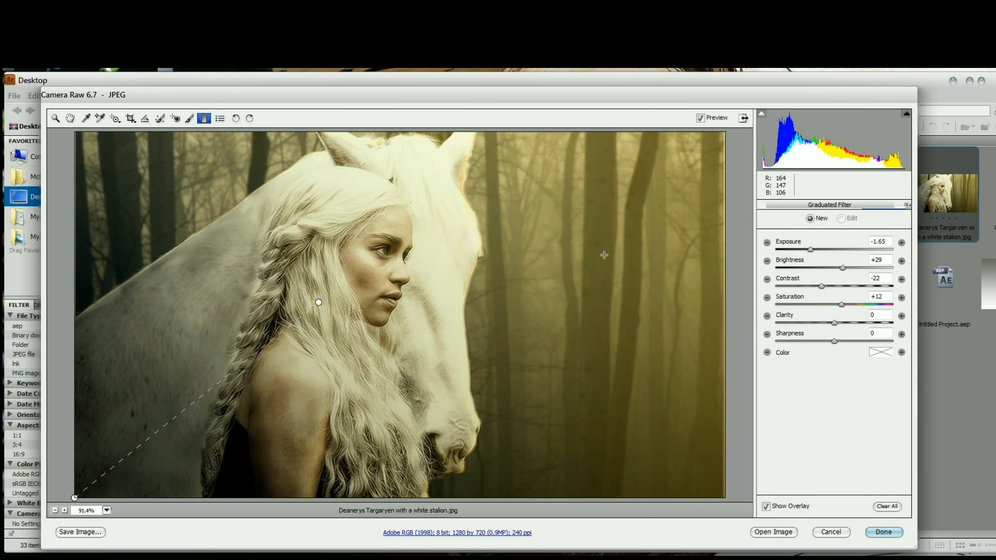
left_click(204, 116)
left_click_drag(804, 250, 817, 254)
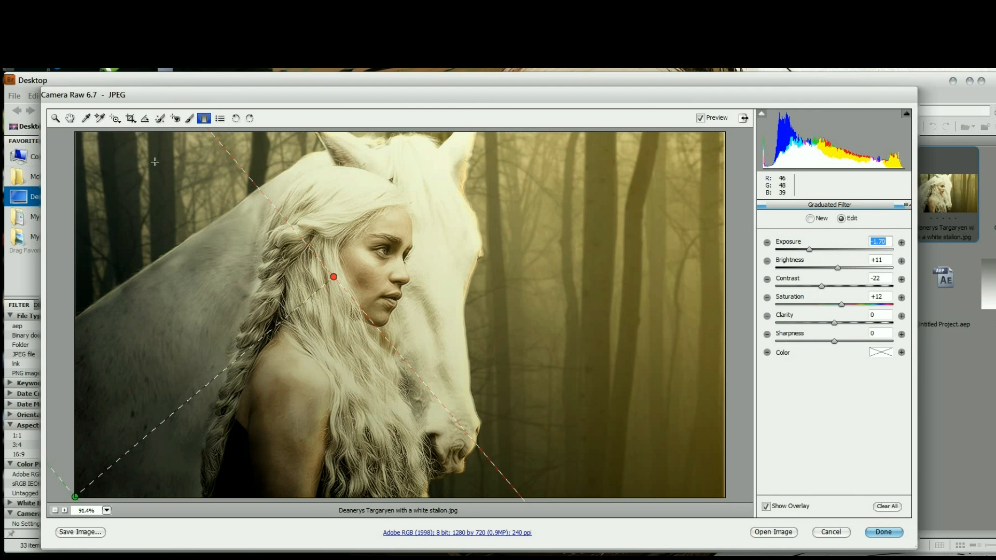
left_click(70, 118)
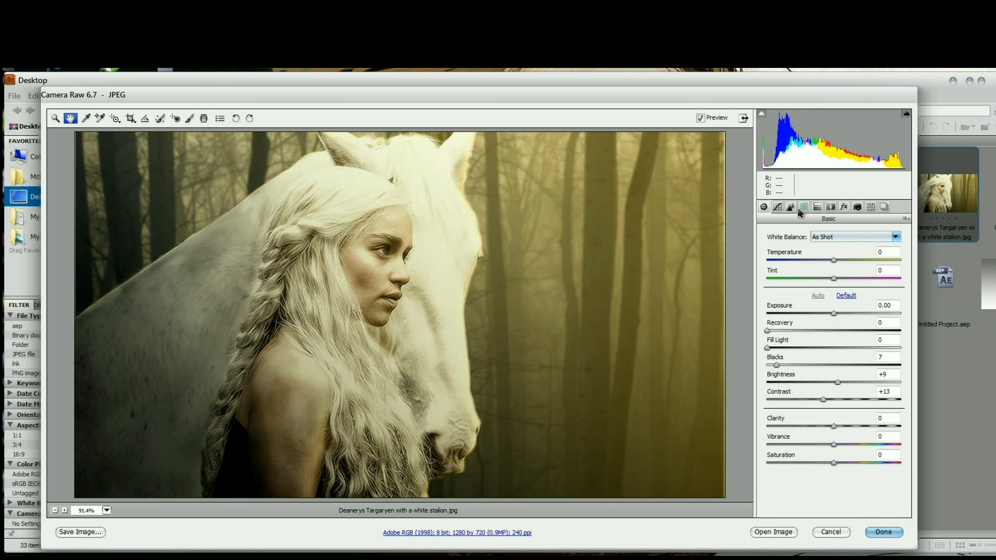
Adjust the point tone curve, moving the black point to input 24, output 0 and the white point to input 251, output 252.
left_click(777, 207)
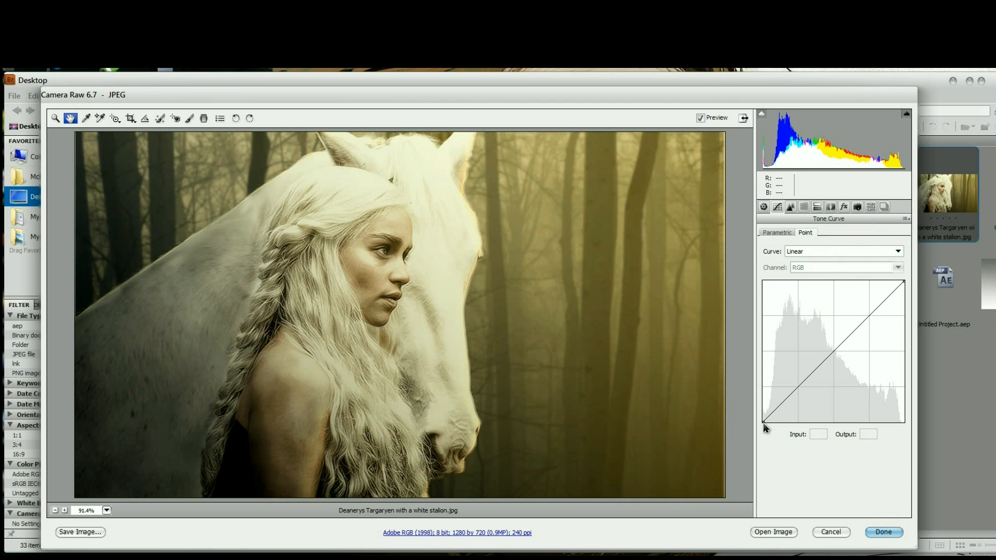
left_click_drag(764, 421, 776, 425)
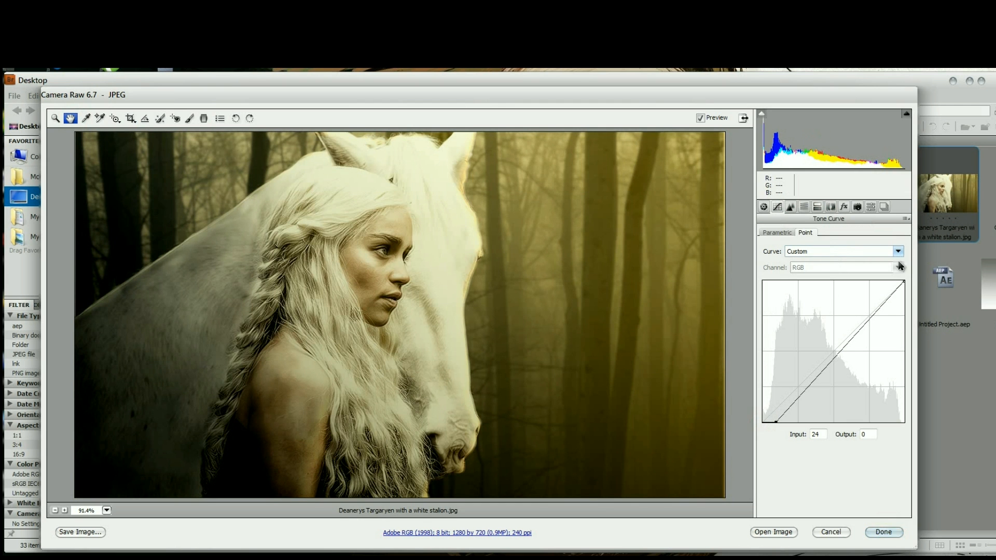
left_click_drag(905, 283, 895, 280)
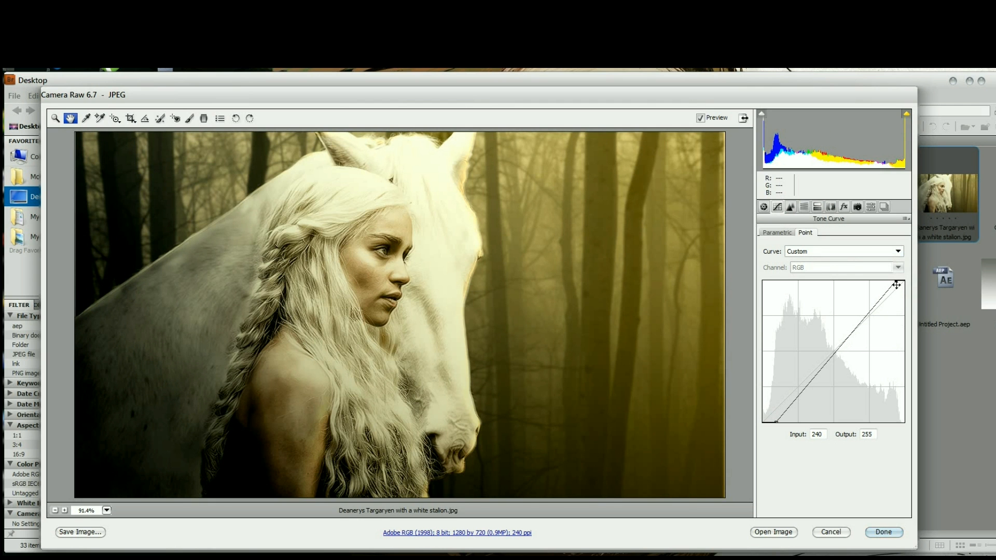
left_click_drag(896, 280, 903, 283)
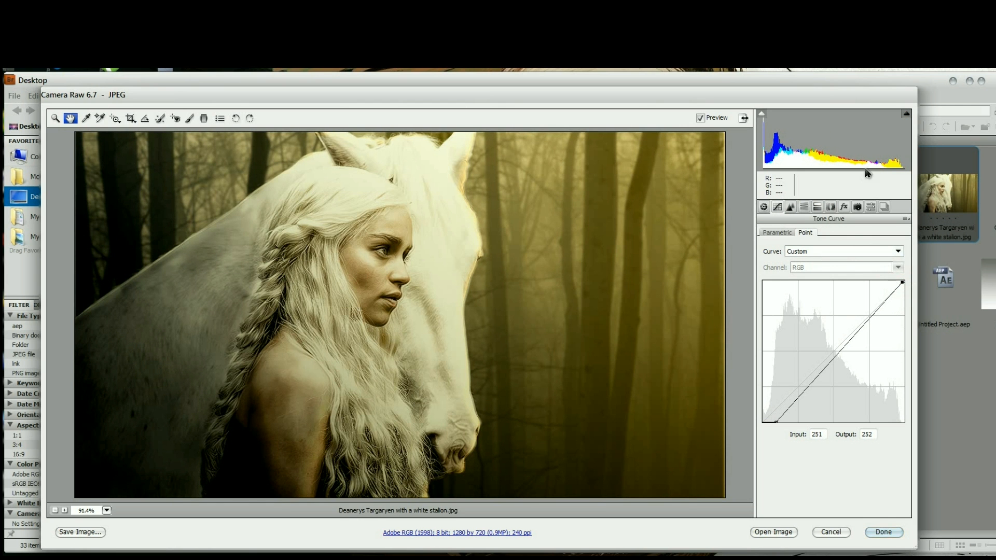
Increase the sharpening amount and add a Highlight Priority post-crop vignette with an amount of -13.
left_click(791, 208)
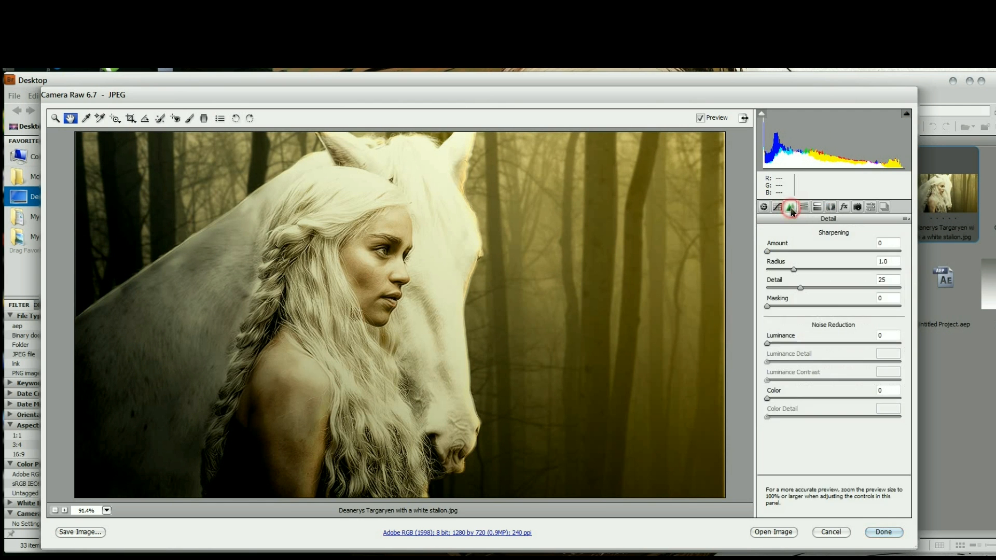
left_click(778, 252)
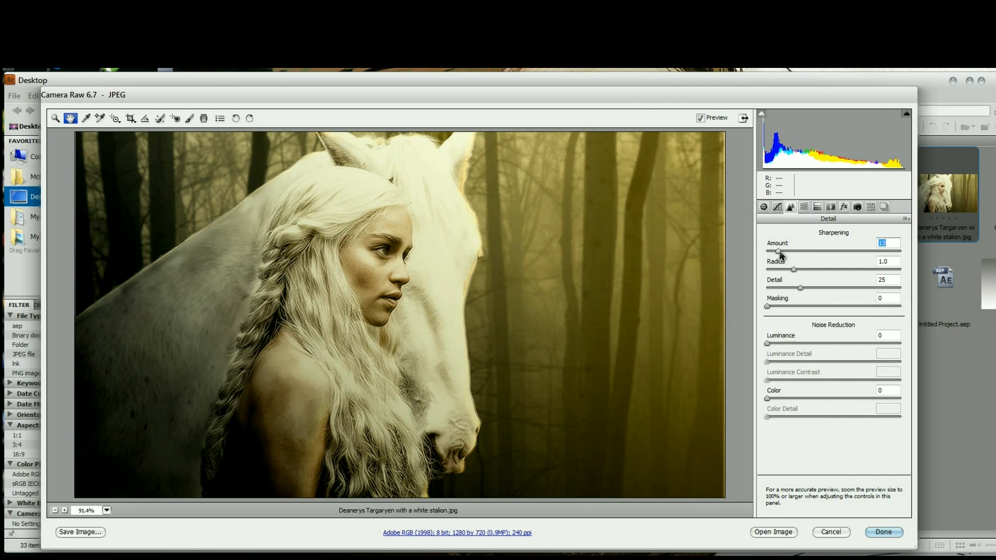
left_click(789, 250)
left_click(844, 208)
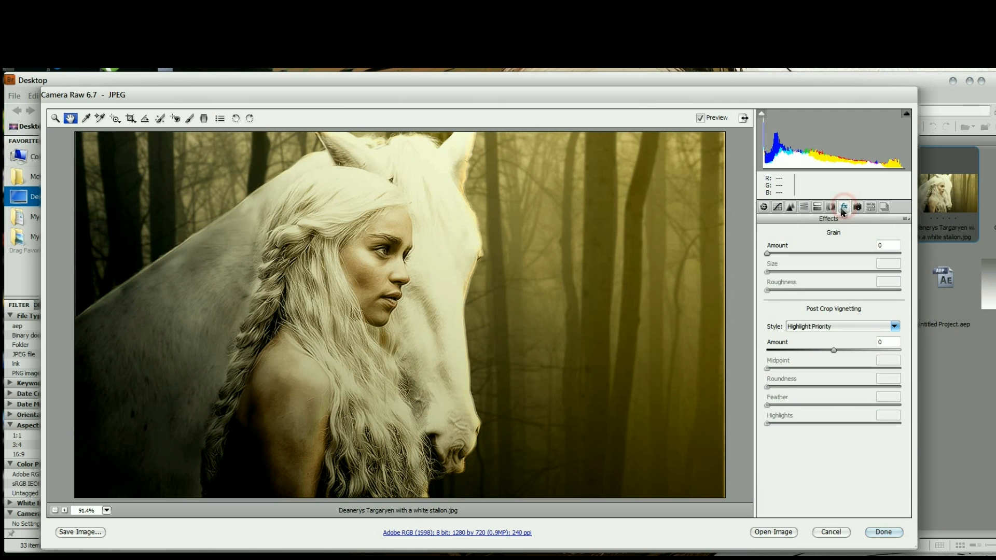
left_click(824, 350)
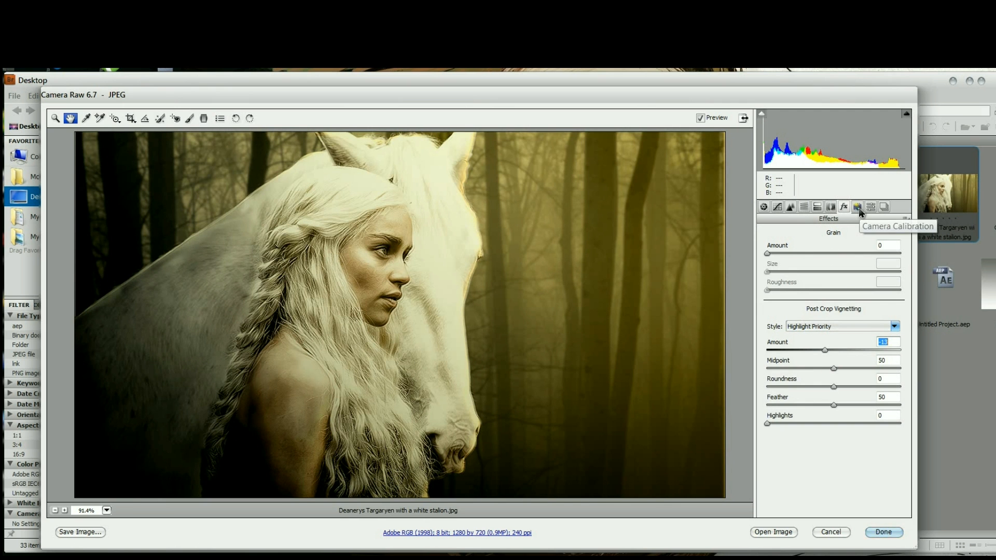
Set the white balance temperature to +2 and save the photo to the Desktop as a JPEG at High quality 8, keeping the document name.
left_click(777, 206)
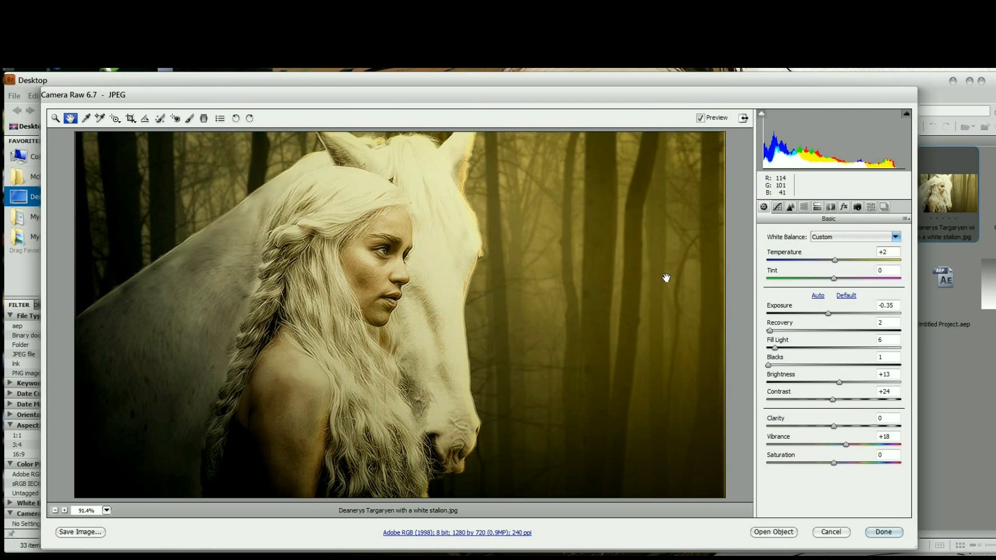
left_click(80, 533)
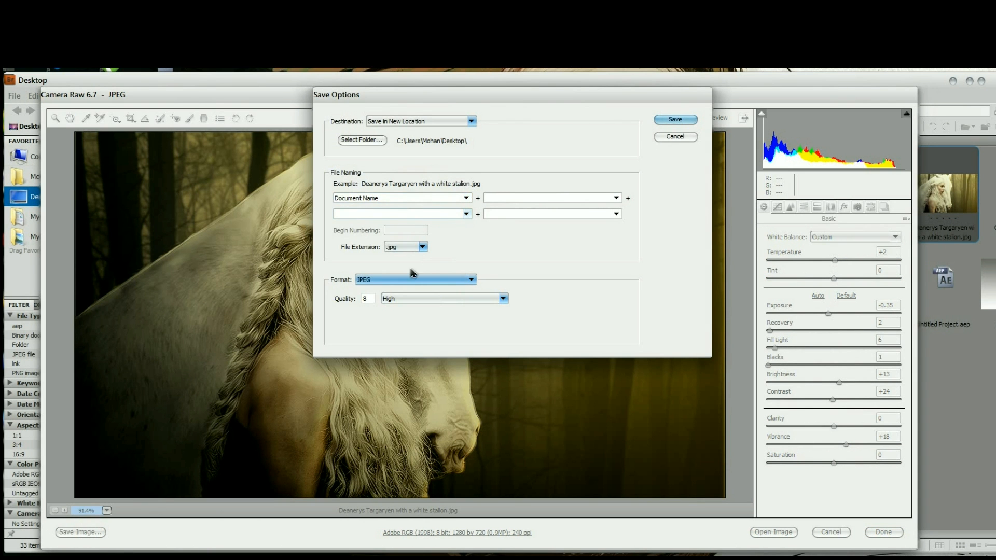
left_click(674, 119)
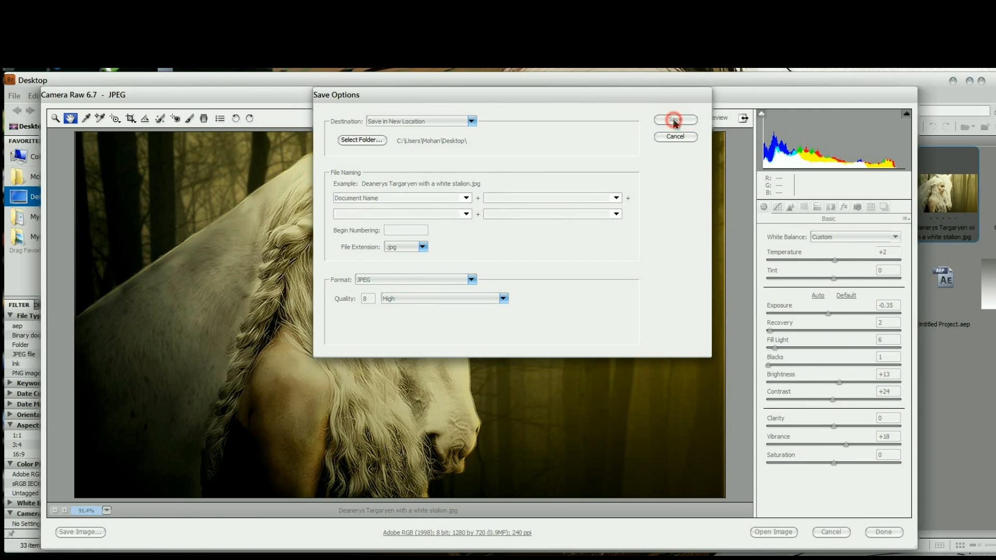
left_click(883, 533)
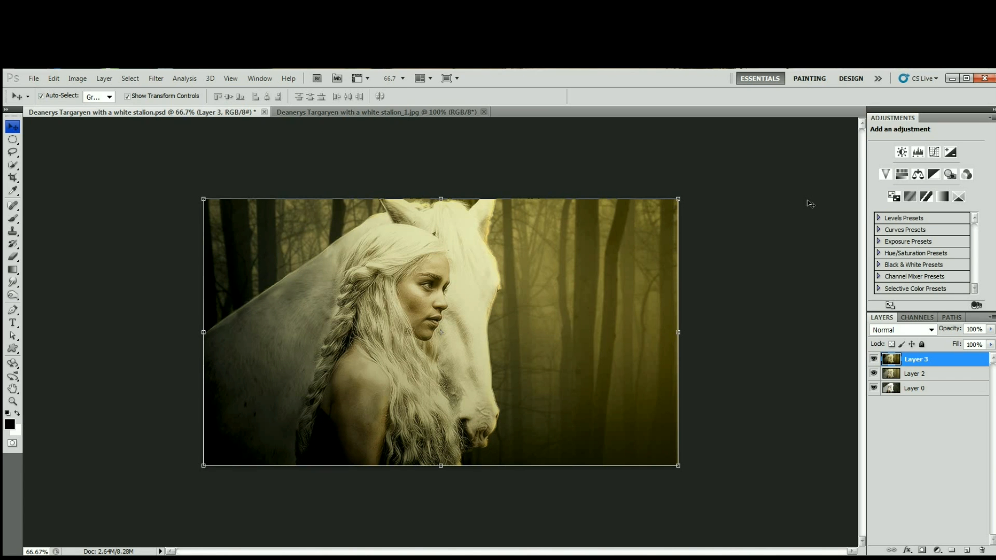
Switch to Photoshop and compare the finished Layer 3 with Layer 2, and with Layer 0 while Layer 2 is hidden.
left_click(873, 358)
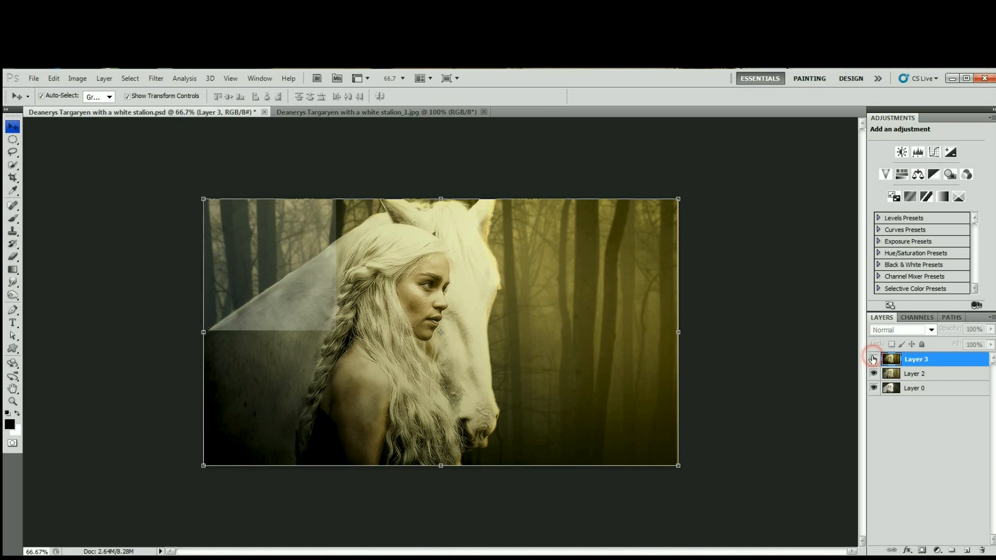
left_click(873, 359)
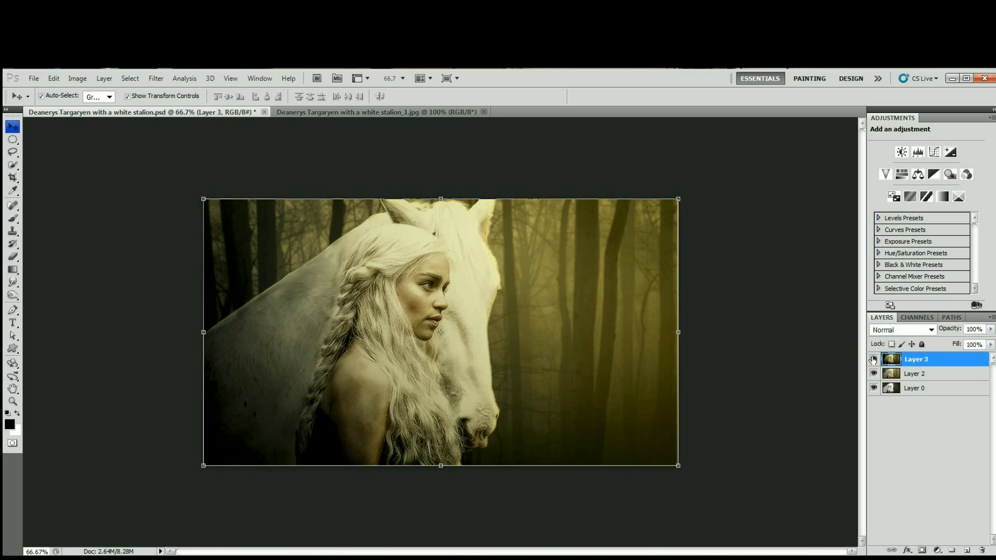
left_click(873, 359)
left_click(873, 359)
left_click(874, 359)
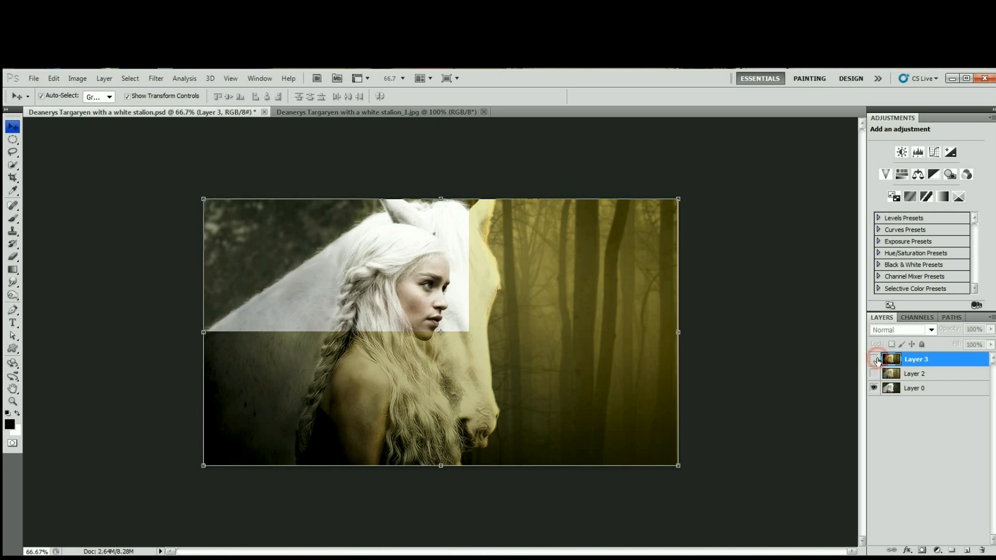
left_click(874, 359)
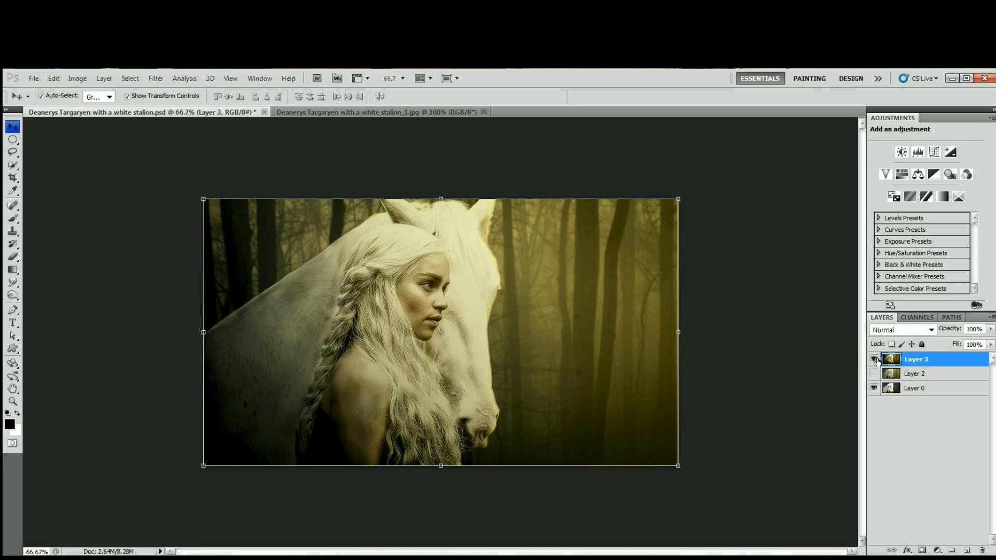
left_click(874, 359)
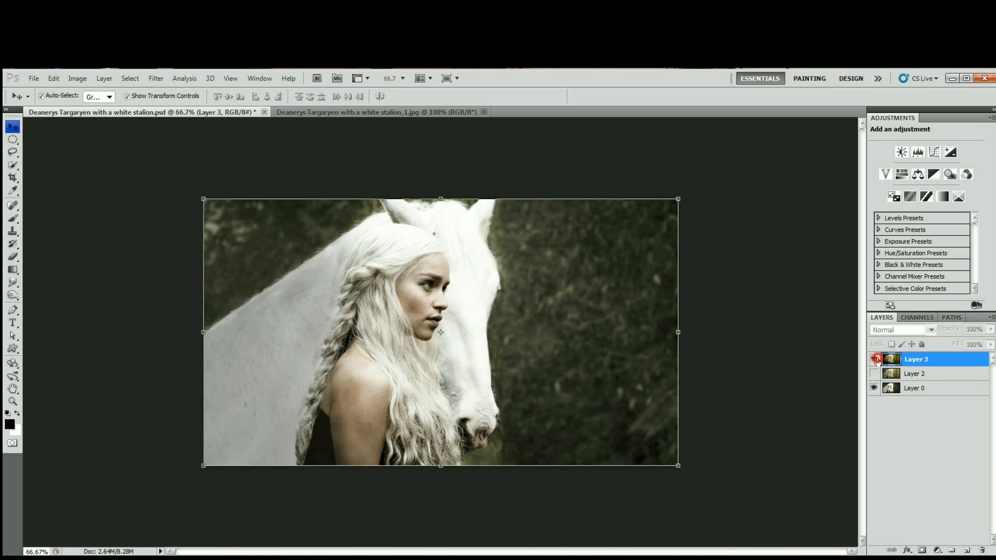
left_click(875, 359)
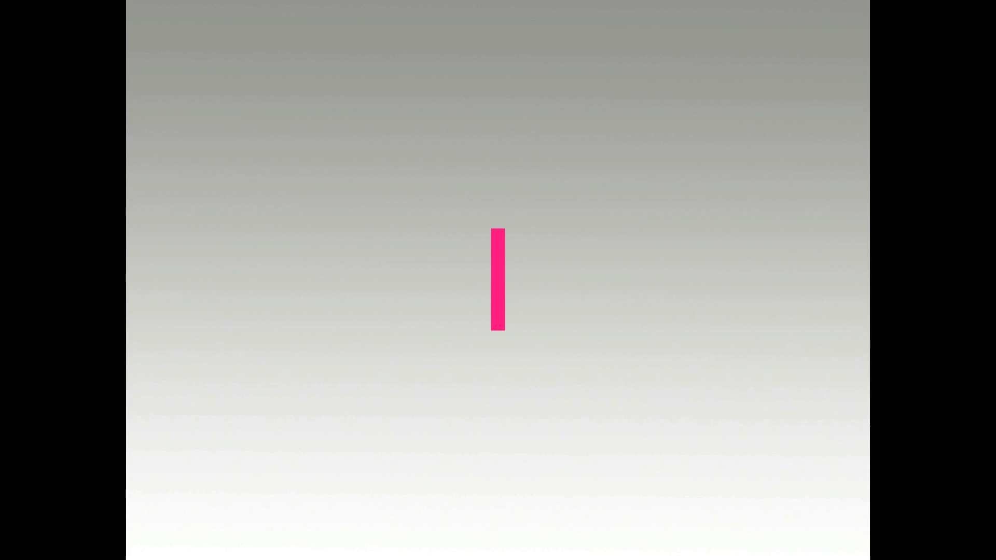